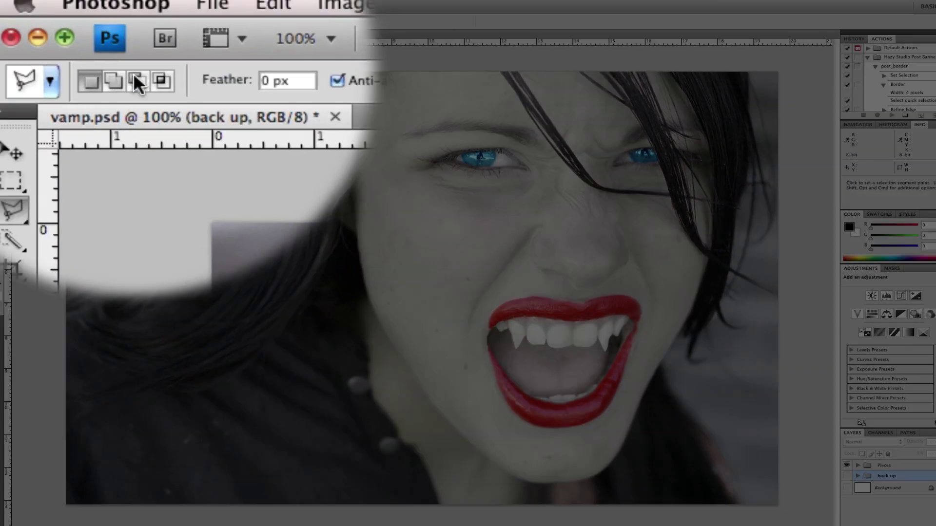
- Create a new Clipboard-sized document named Vamp_tut and paste the woman's photo into it
left_click(285, 10)
left_click(285, 49)
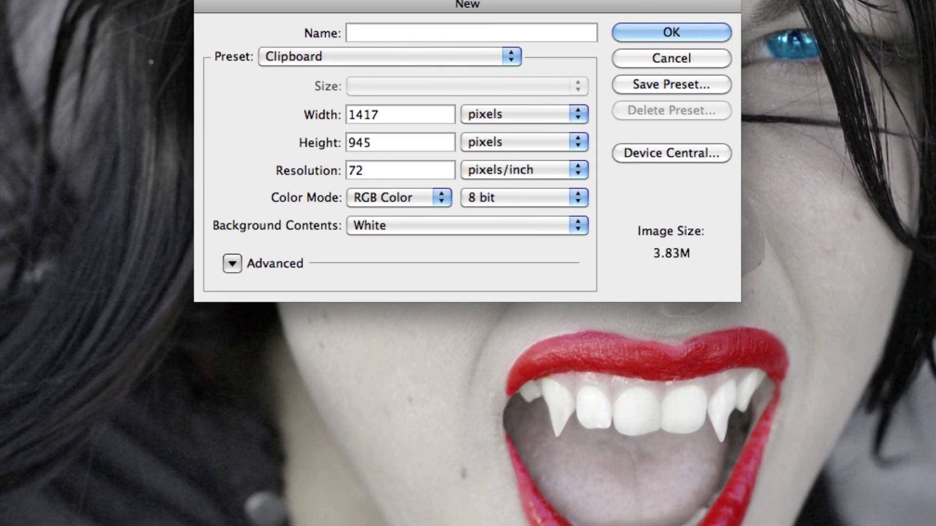
type("Vamp_tut")
key("Return")
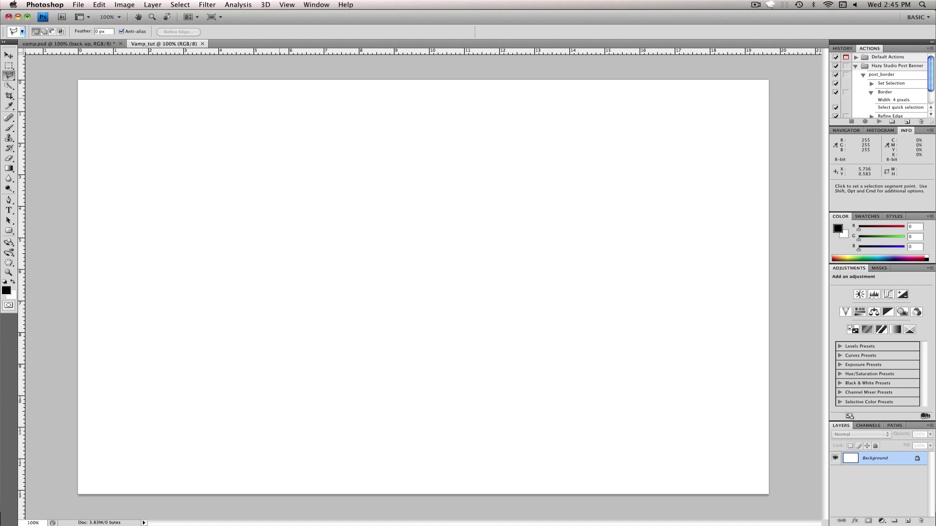
key("super+v")
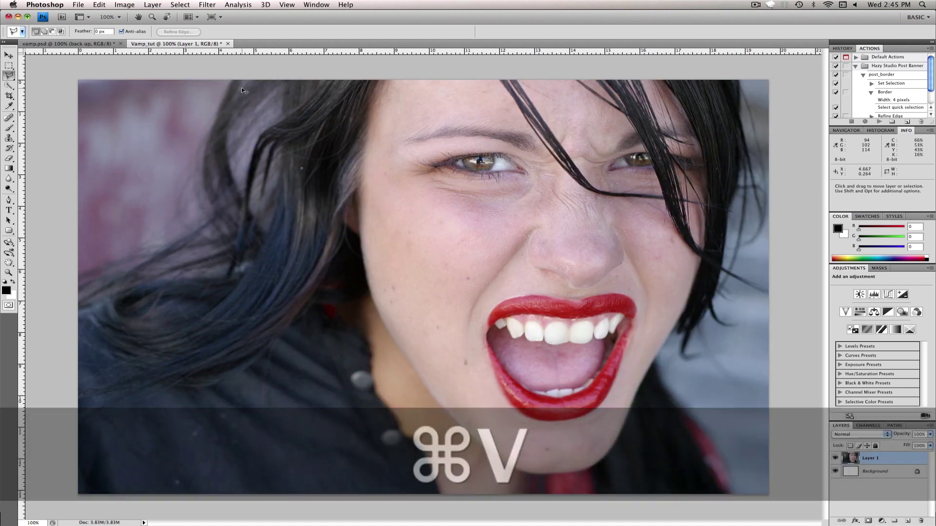
- Save the document as Vamp_tut.psd, replacing the existing file and accepting the format options
key("super+s")
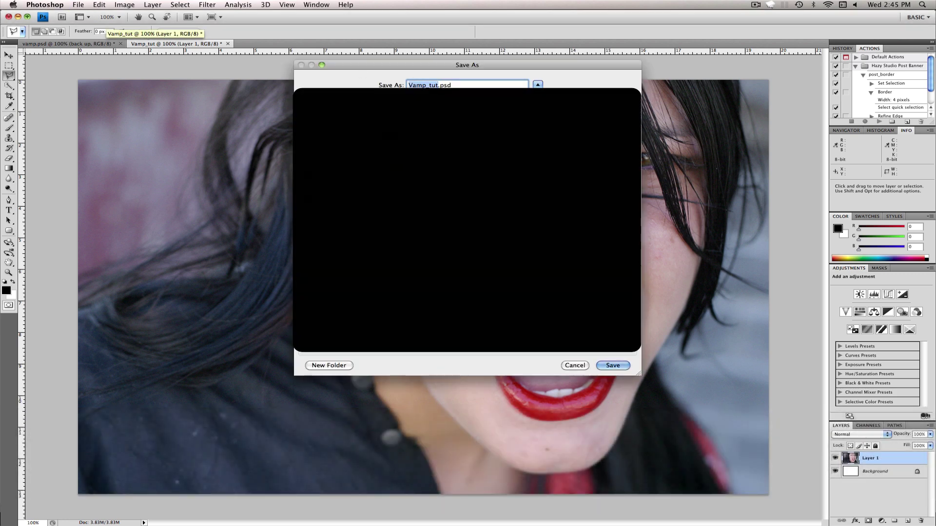
key("Return")
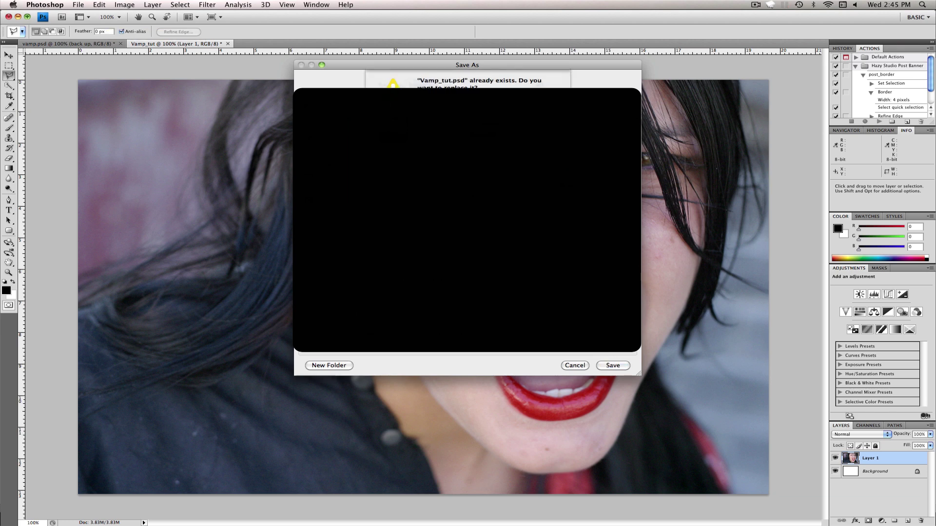
key("Return")
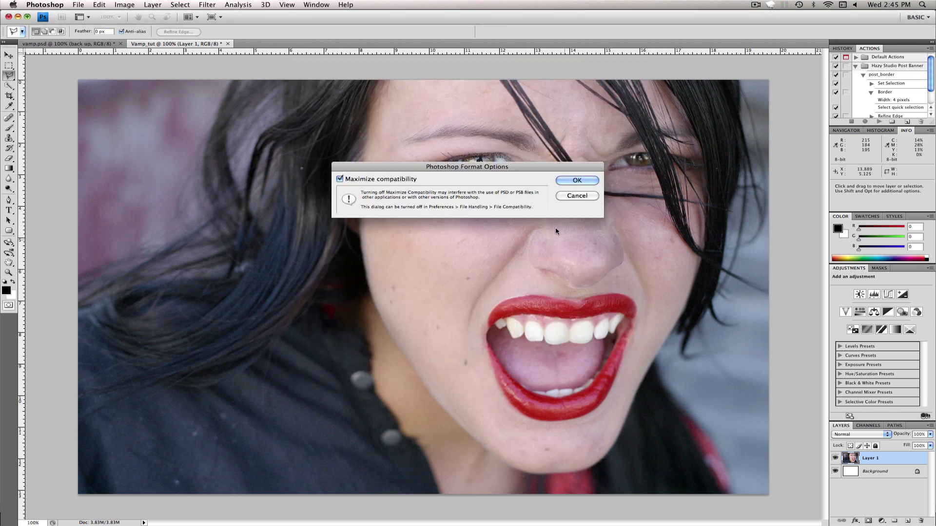
left_click(575, 181)
- Delete the white Background layer and rename Layer 1 to Girl
left_click(883, 475)
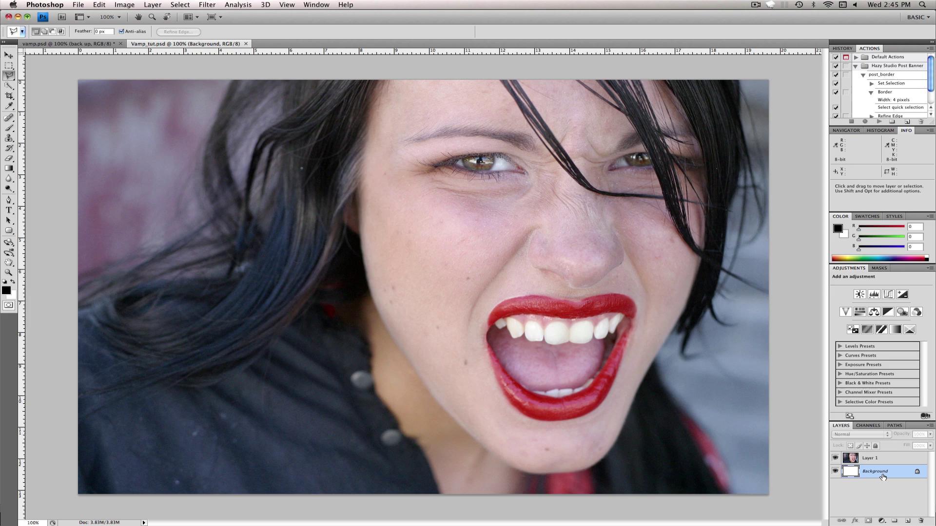
key("Delete")
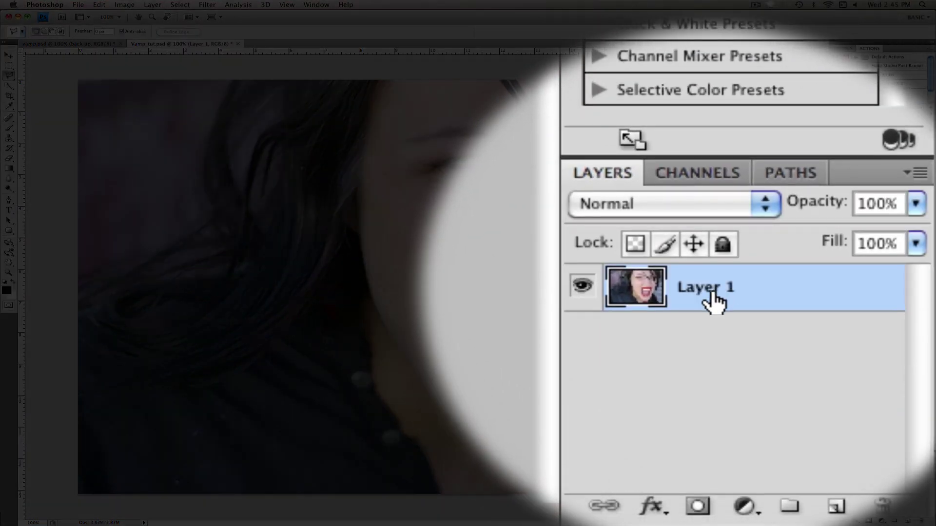
double_click(714, 302)
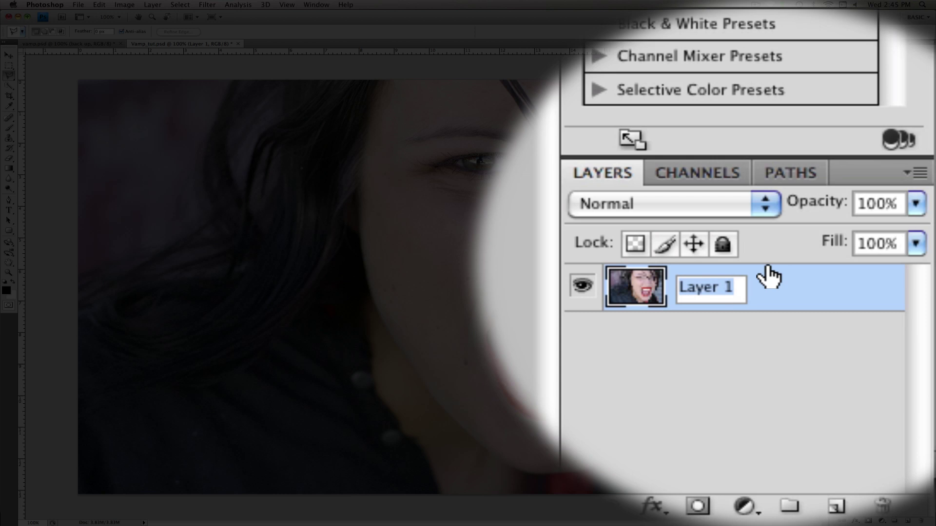
key("BackSpace")
type("Girl")
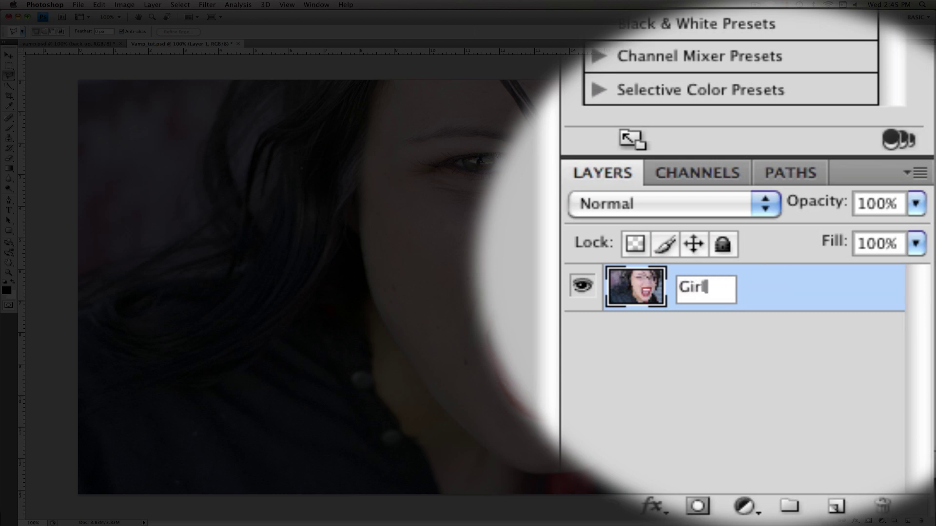
key("Return")
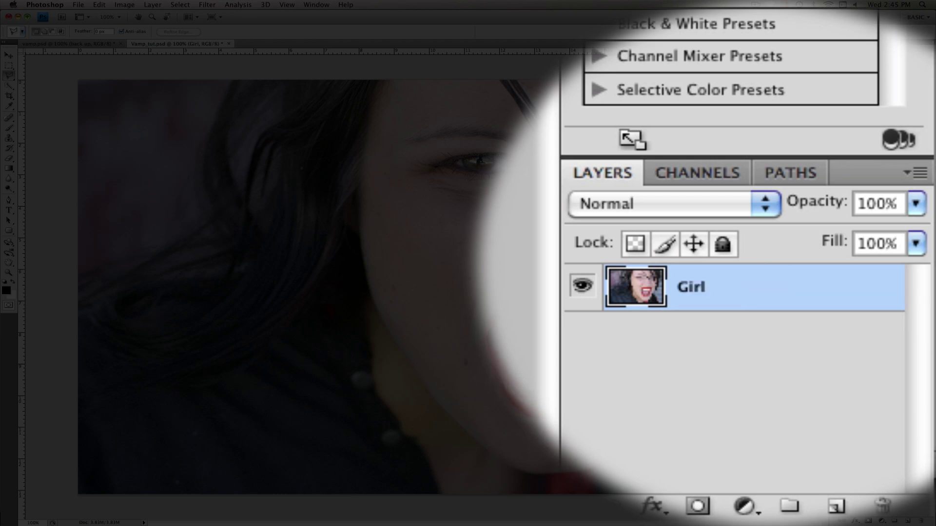
- Duplicate the Girl layer as a new layer named Fangs
right_click(754, 295)
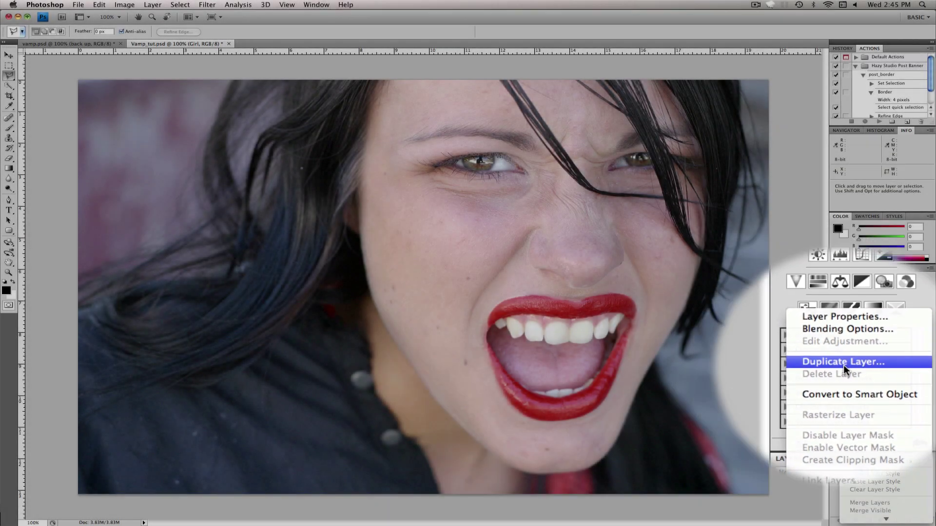
left_click(843, 362)
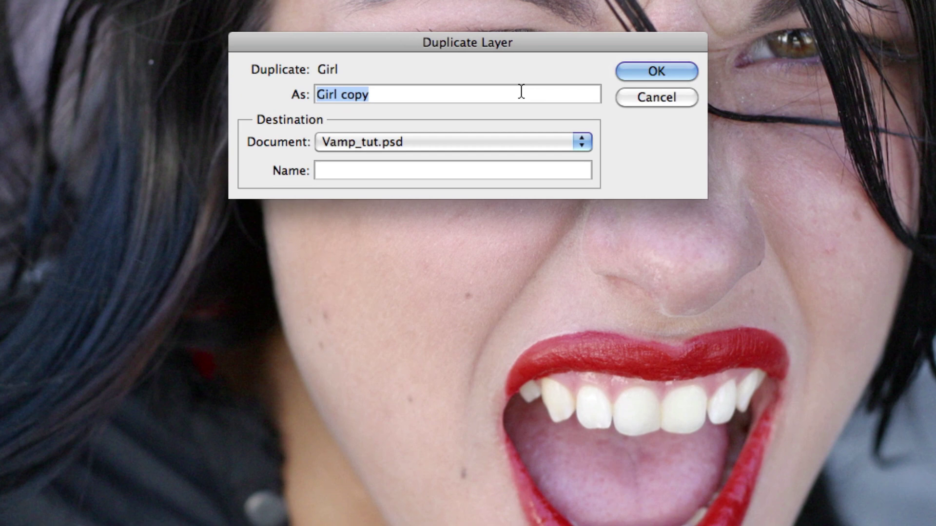
type("F")
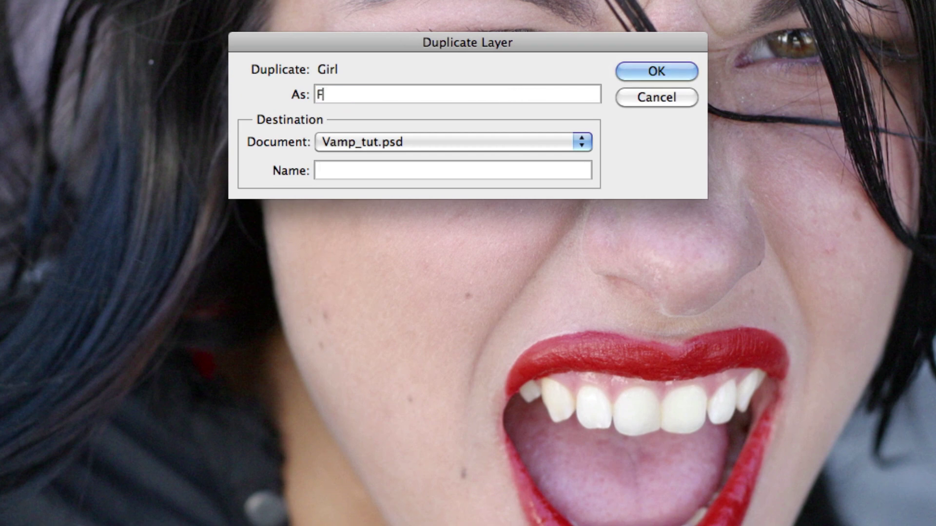
type("angs")
key("Return")
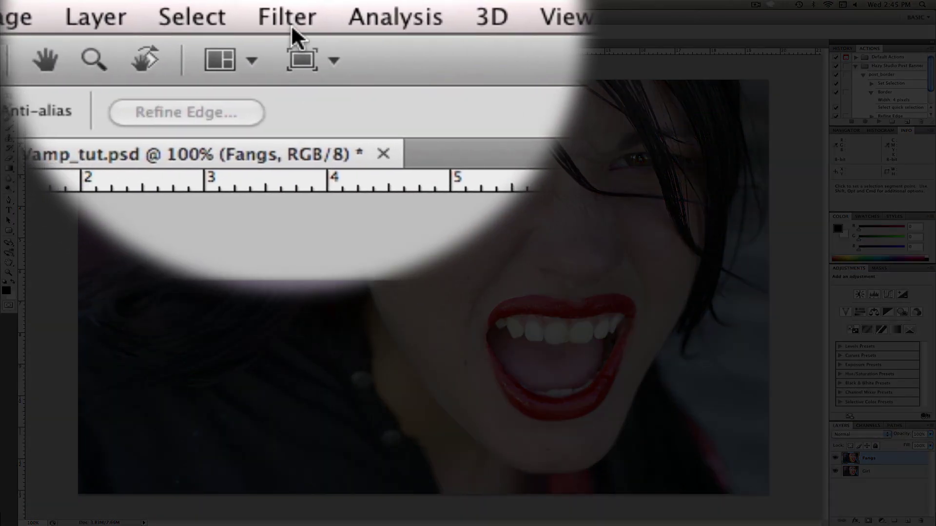
- Open Liquify on the Fangs layer, zoom into the mouth, and set a size-38 Forward Warp brush
left_click(195, 16)
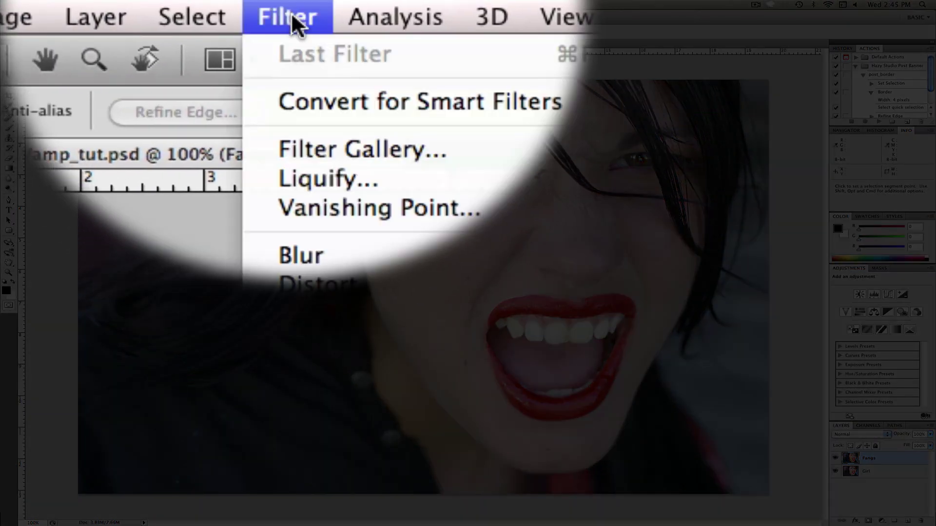
mouse_move(292, 253)
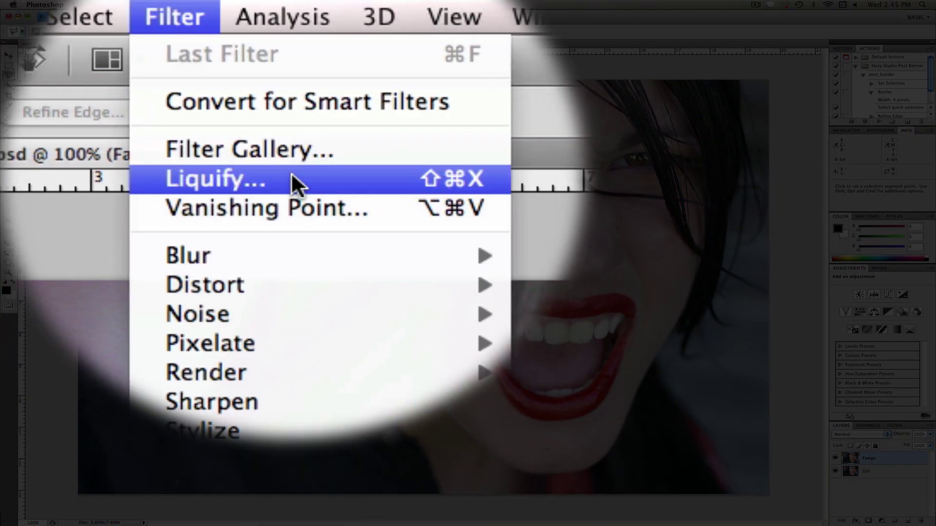
left_click(292, 180)
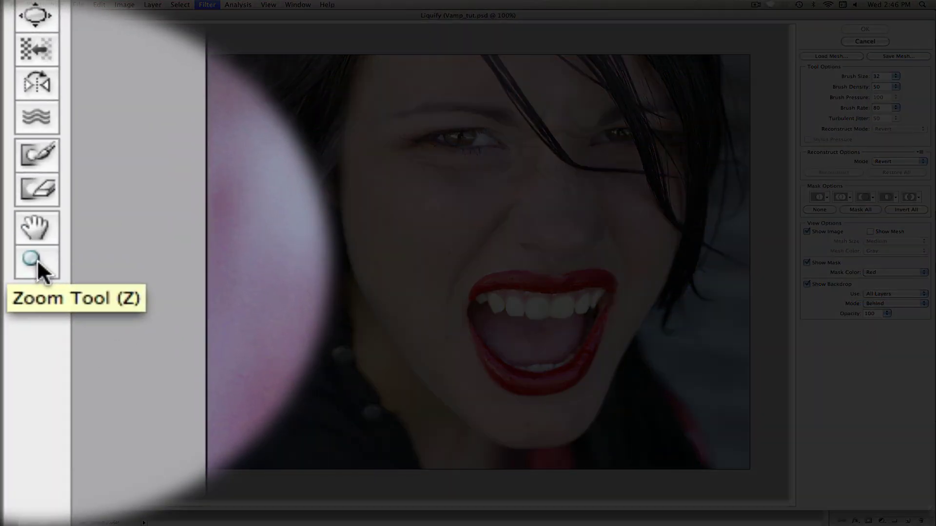
left_click(37, 261)
left_click_drag(363, 187, 694, 434)
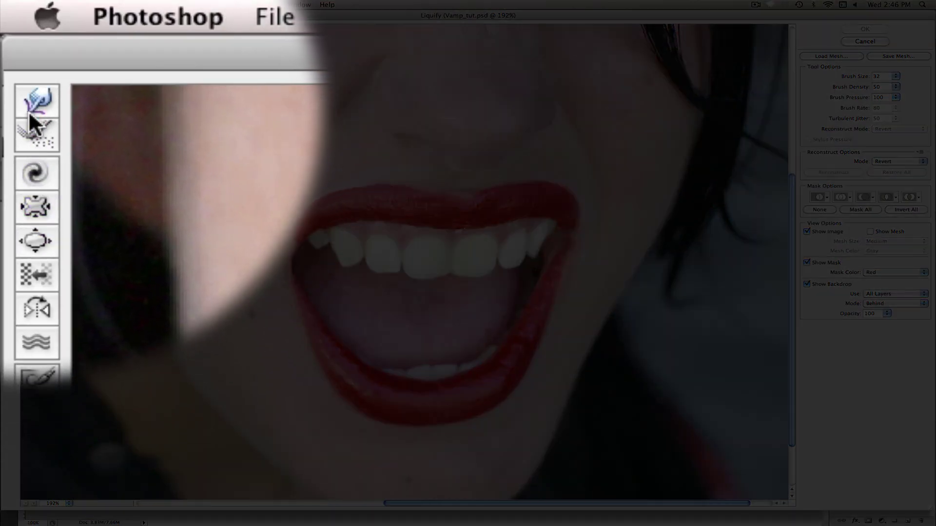
left_click(30, 103)
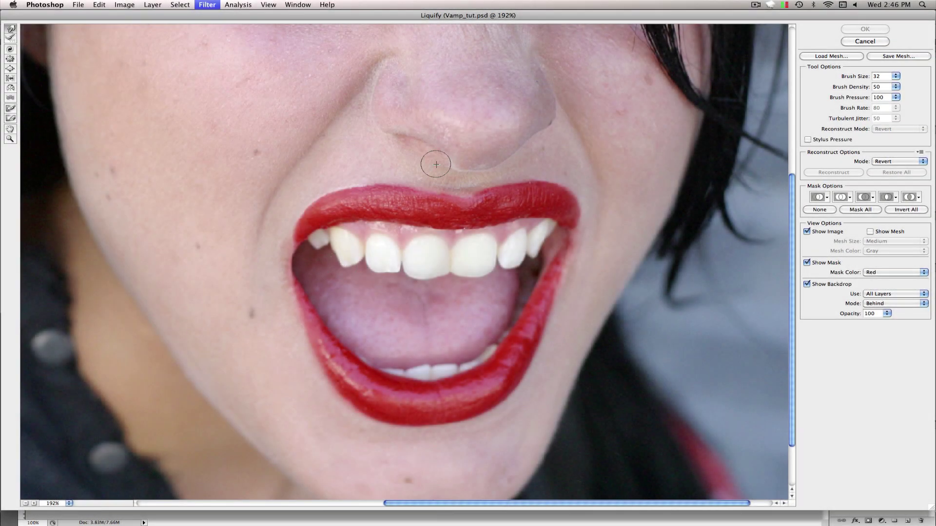
key("bracketright")
key("bracketright")
key("bracketright")
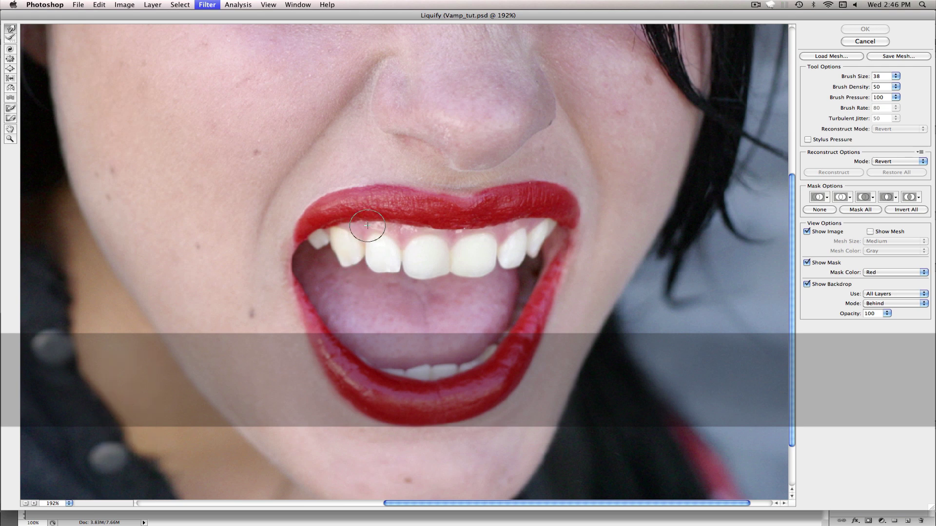
- Drag both upper canines downward into long fangs, extending the left one further
left_click_drag(345, 247, 345, 285)
left_click_drag(512, 262, 515, 304)
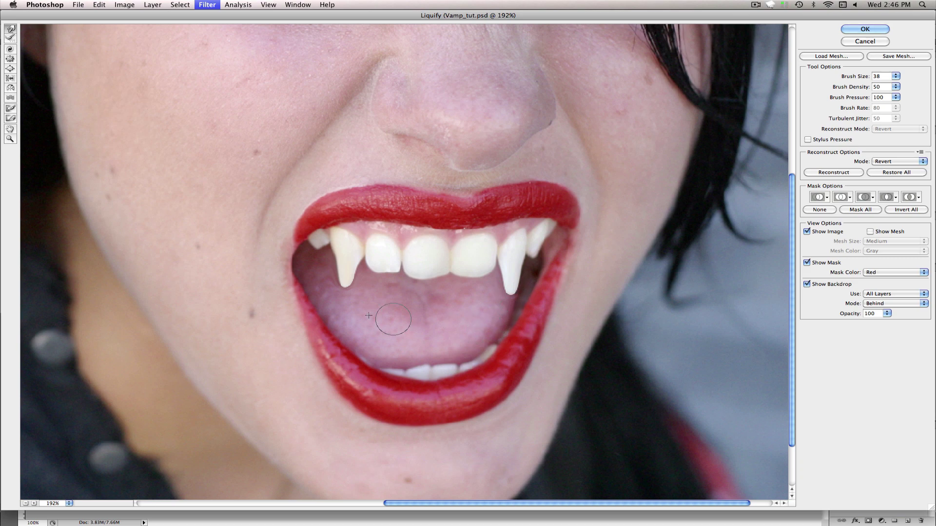
left_click_drag(348, 281, 346, 287)
left_click(10, 58)
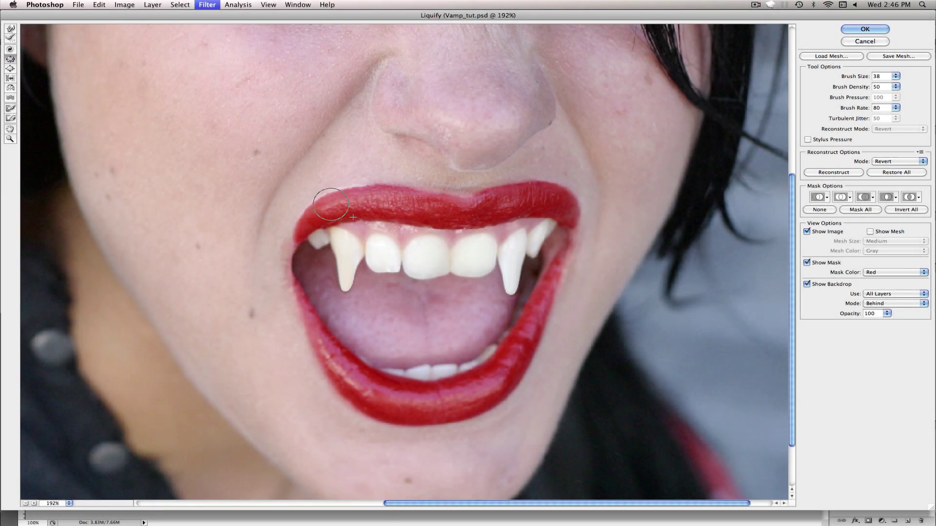
- Sharpen the left fang's tip, then redo the right fang's tip with Forward Warp to lengthen it
left_click_drag(346, 289, 344, 274)
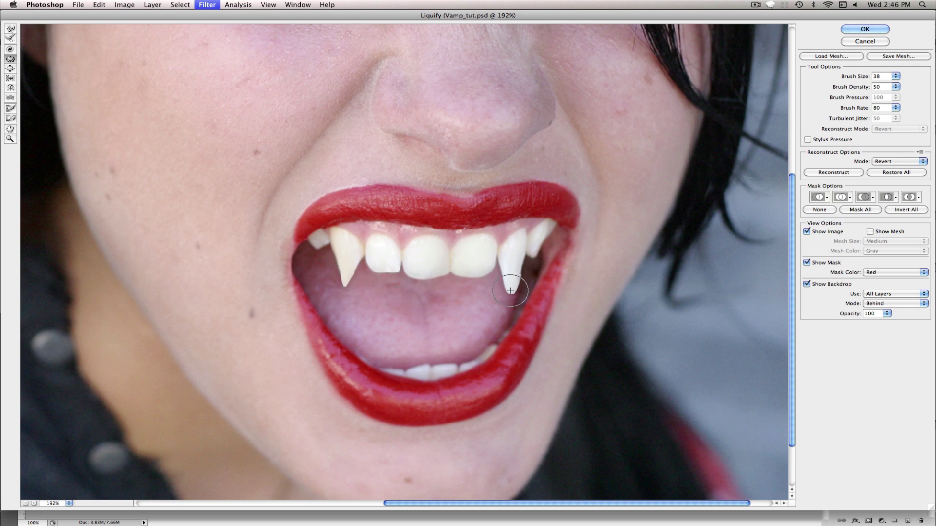
left_click_drag(511, 290, 508, 282)
key("super+z")
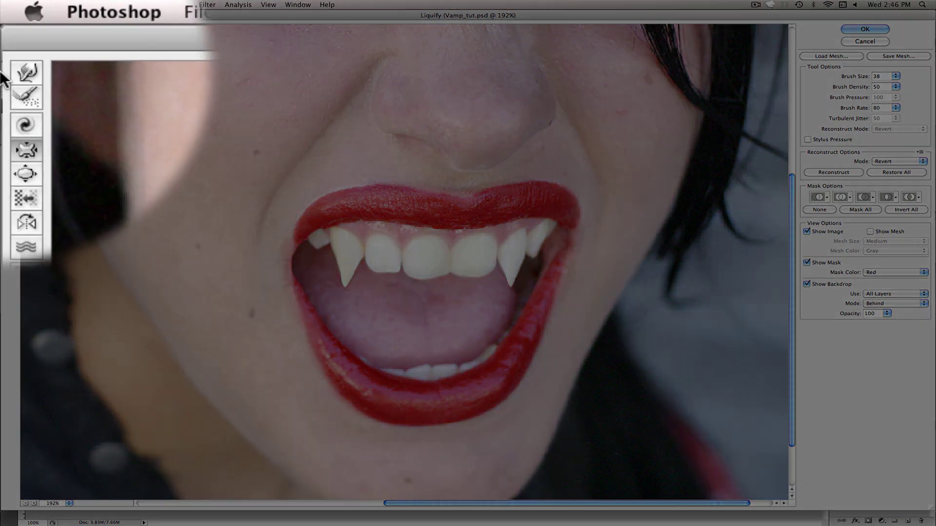
left_click(25, 73)
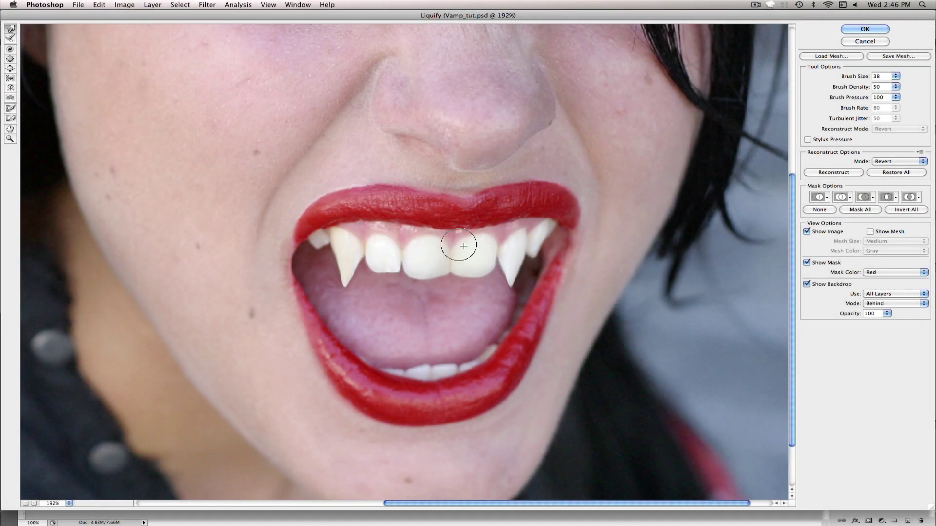
left_click_drag(510, 285, 512, 290)
- Apply the Liquify warp, then duplicate the Girl layer as a copy named tongue
left_click(858, 39)
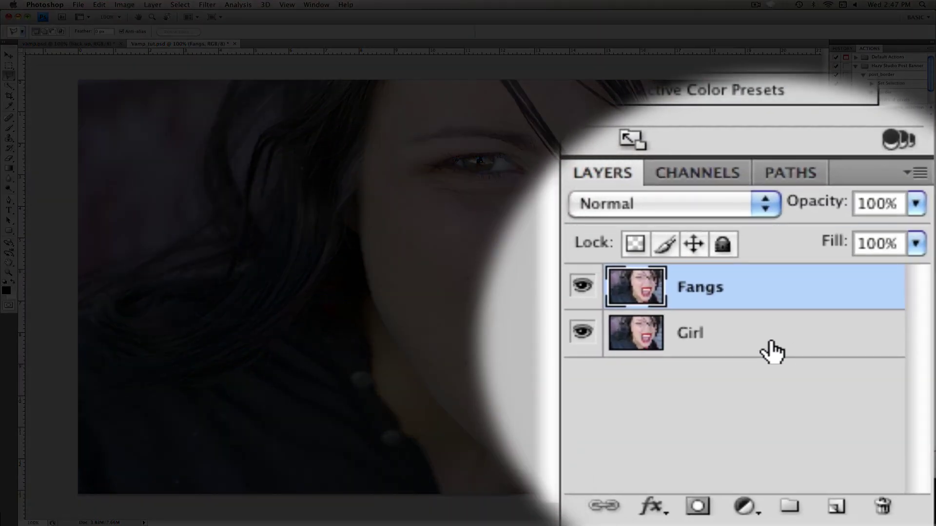
left_click(886, 473)
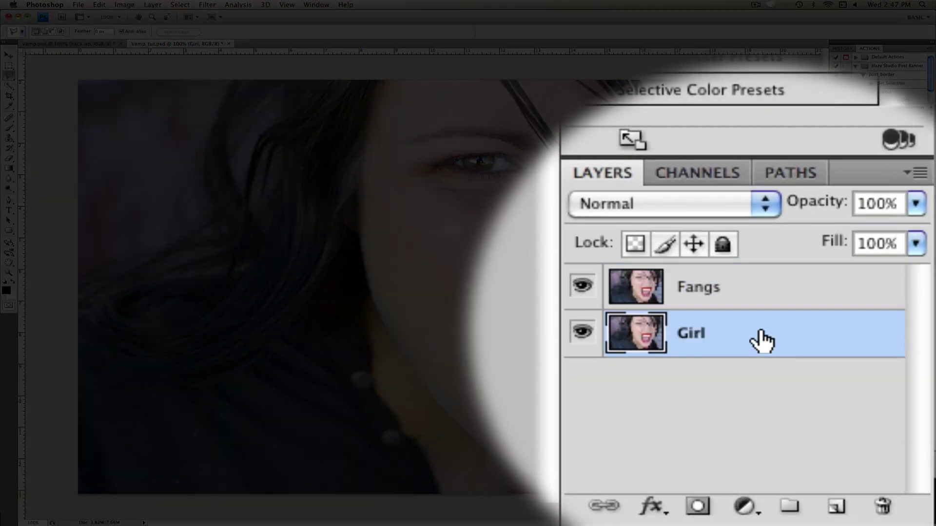
right_click(761, 341)
left_click(764, 259)
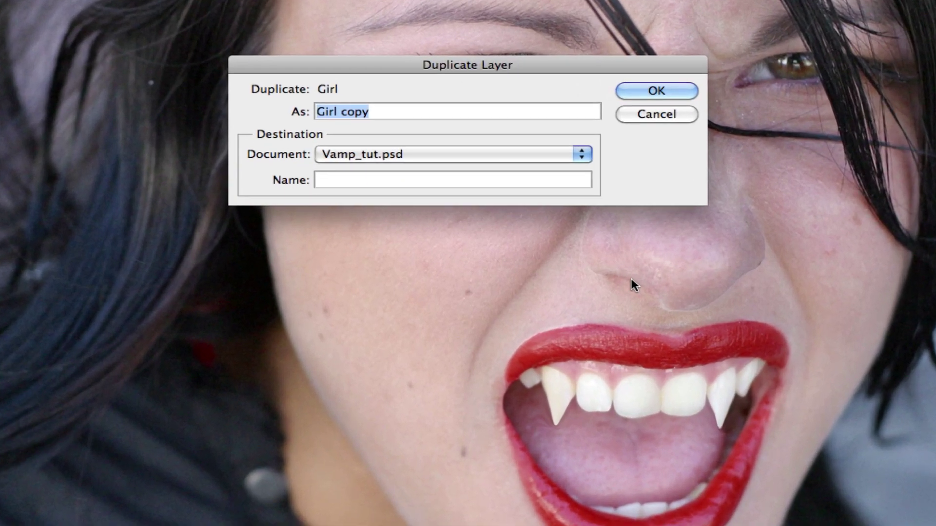
key("BackSpace")
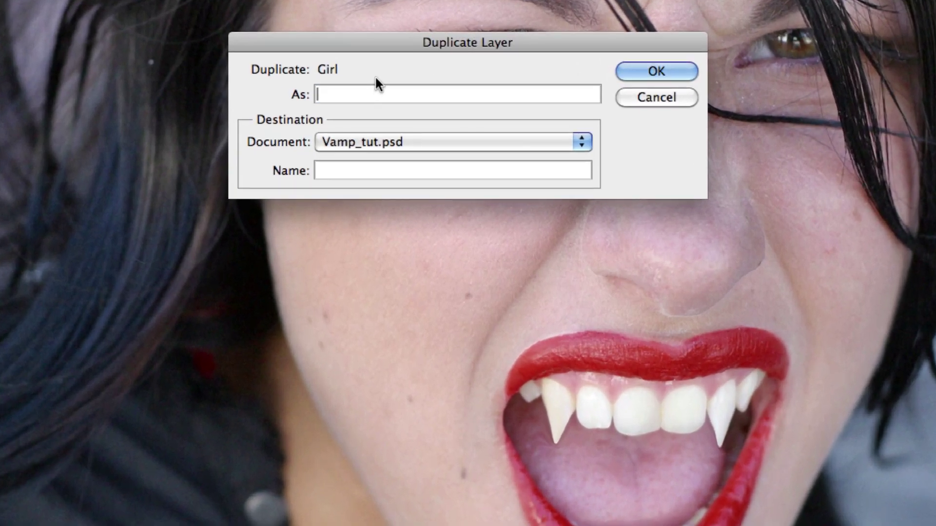
type("tongue")
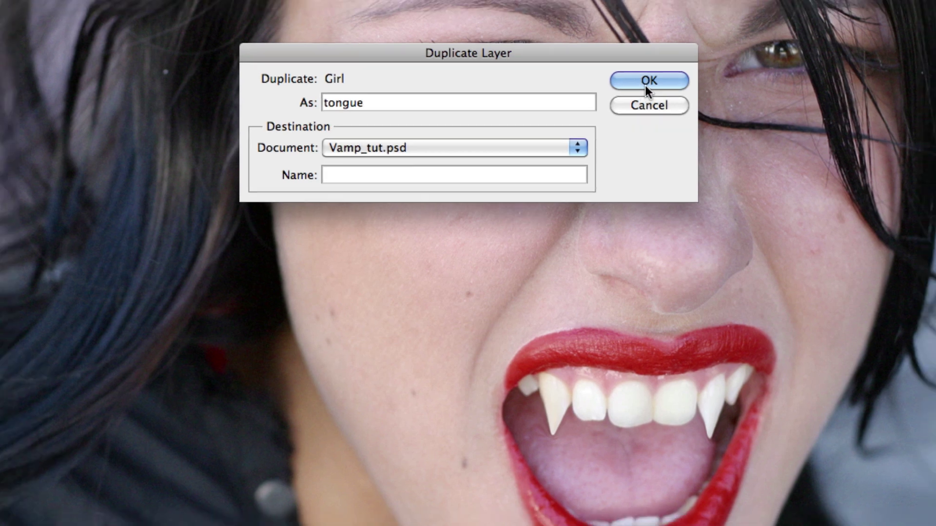
left_click(652, 77)
key("super+plus")
key("super+plus")
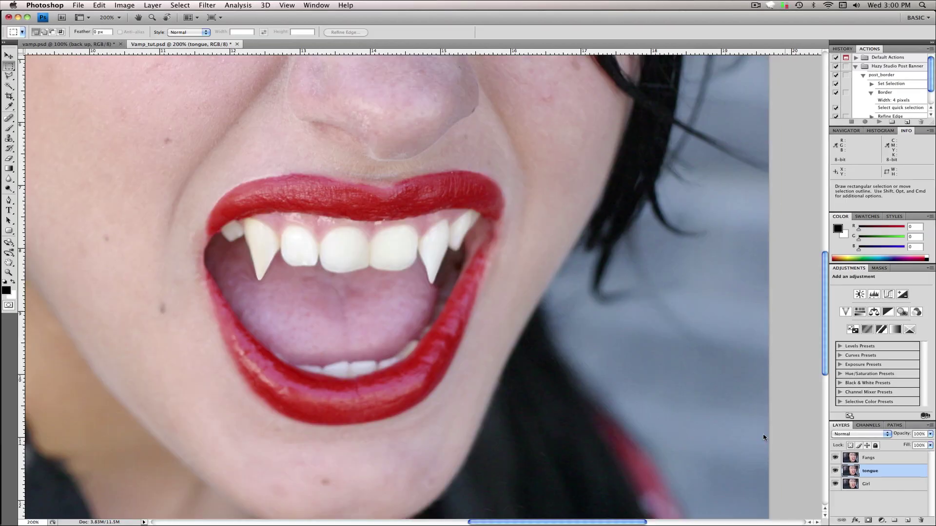
- Zoom tightly onto the left fang and front teeth, then step back out to 500%
left_click(11, 274)
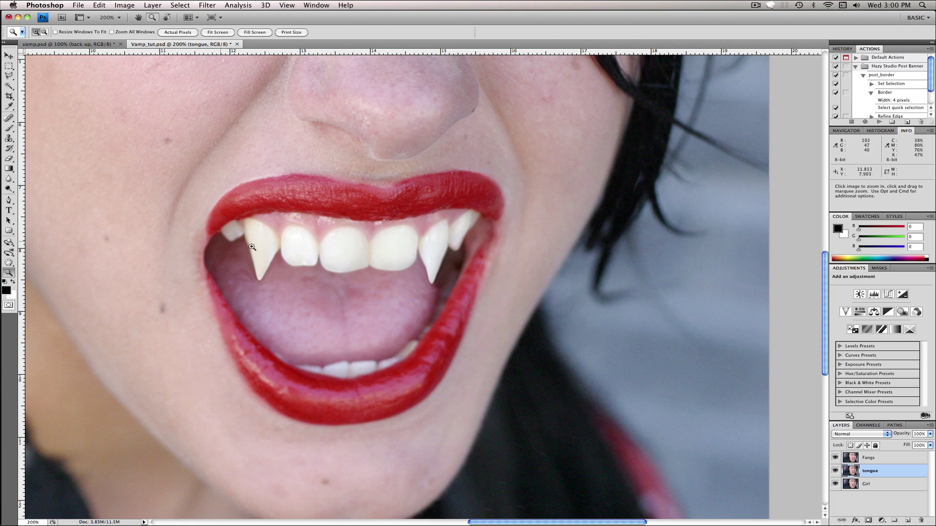
left_click_drag(251, 247, 356, 298)
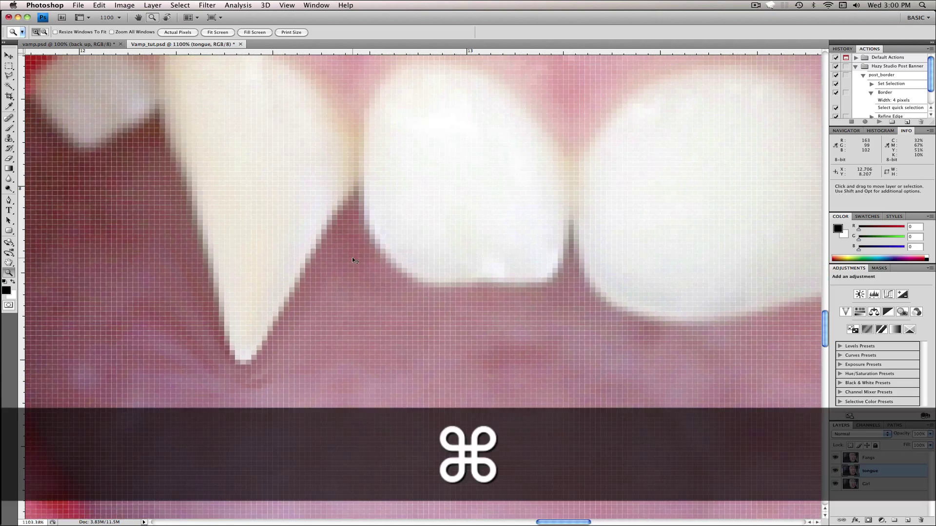
key("super+minus")
key("super+minus")
key("super+minus")
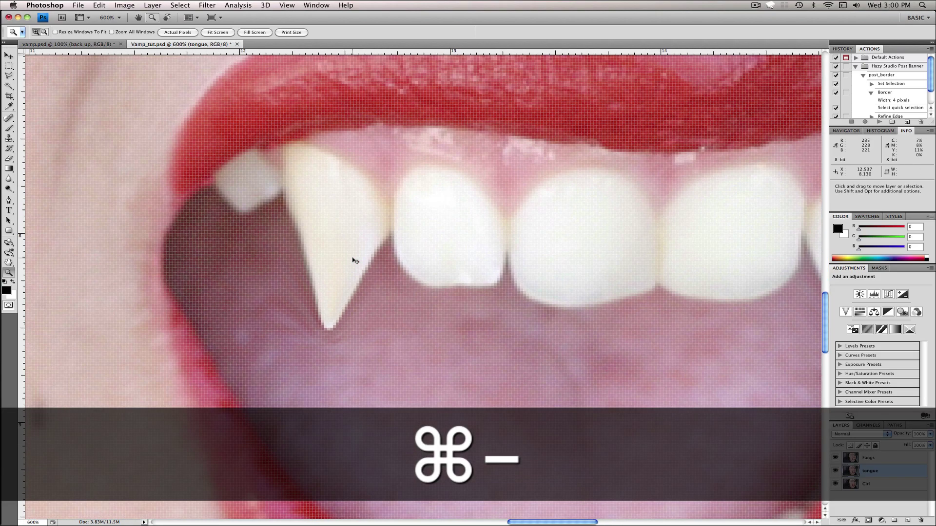
key("super+minus")
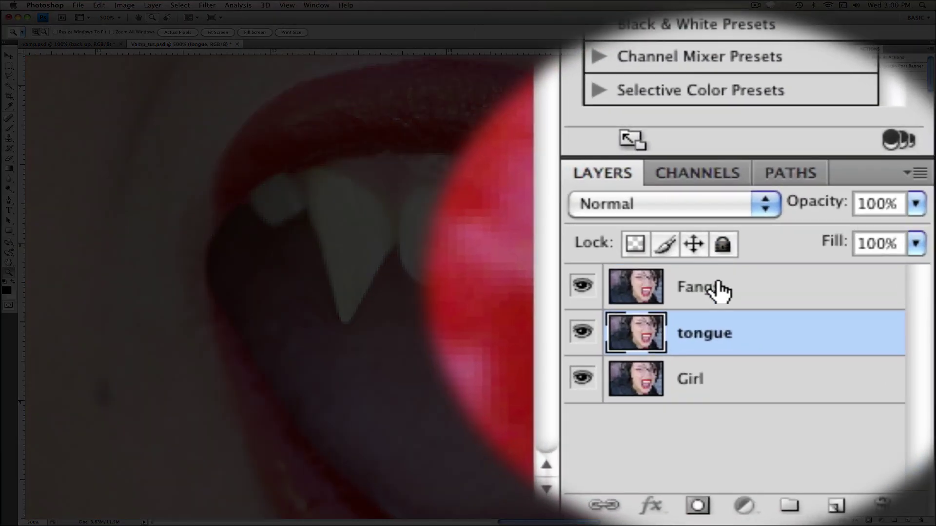
- Add a layer mask to the Fangs layer and Magic Wand-select the left fang and front teeth
left_click(868, 459)
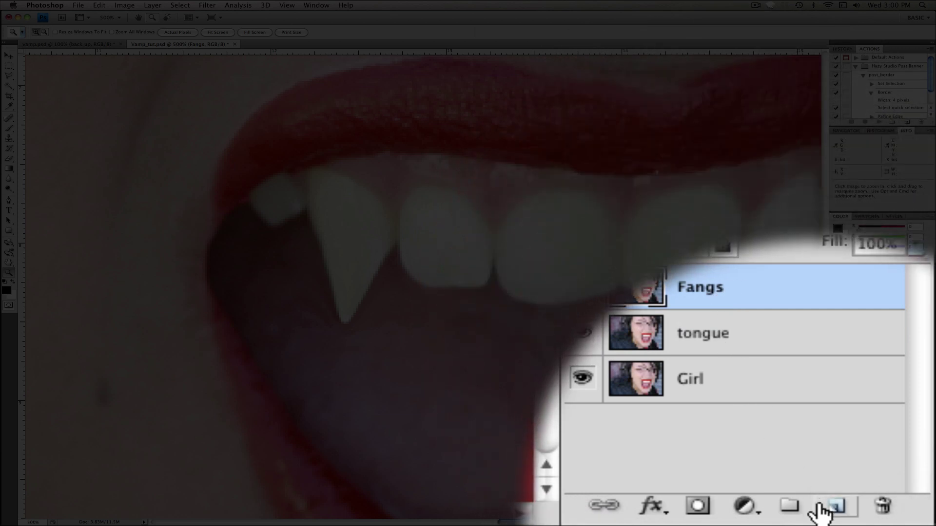
left_click(699, 507)
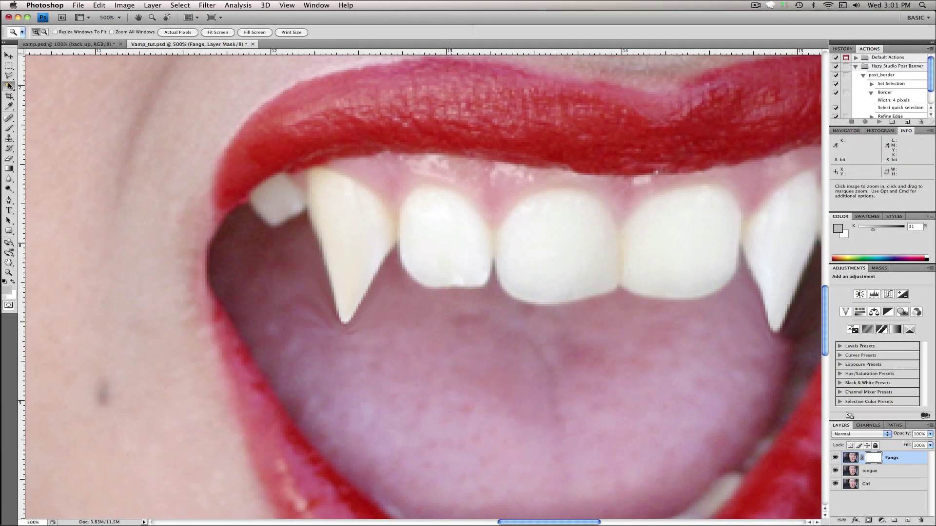
left_click(10, 86)
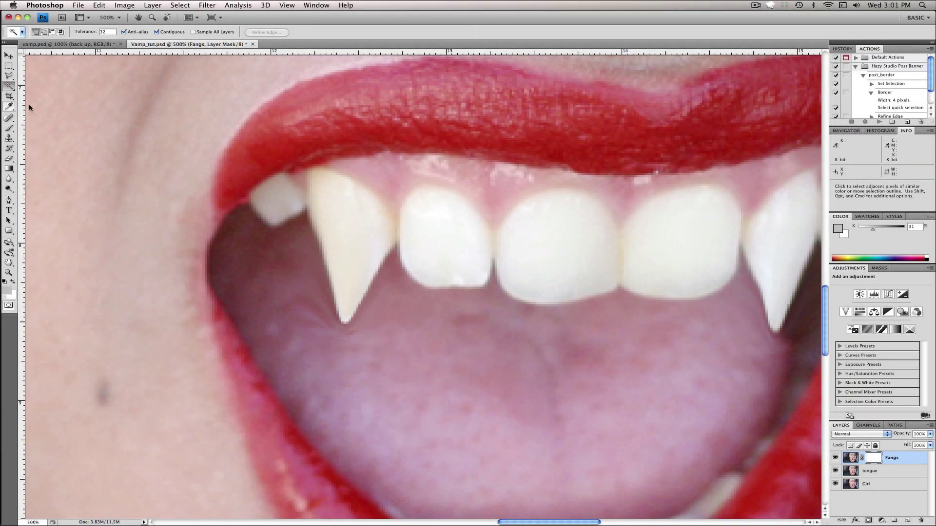
left_click(355, 228)
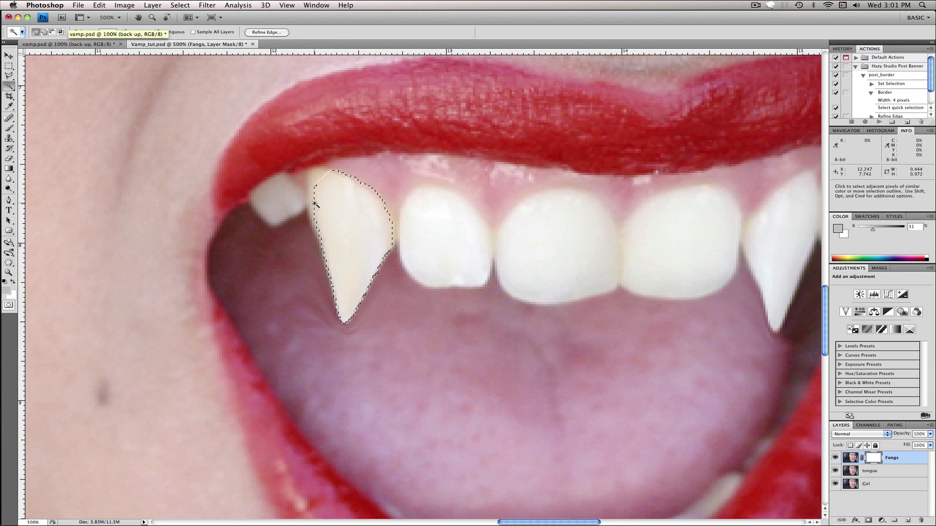
key("shift")
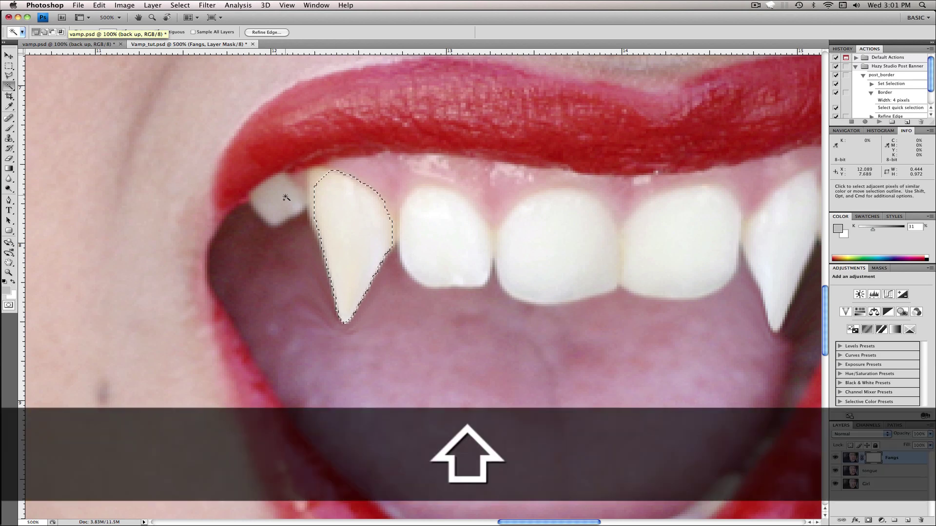
left_click(286, 202, "shift")
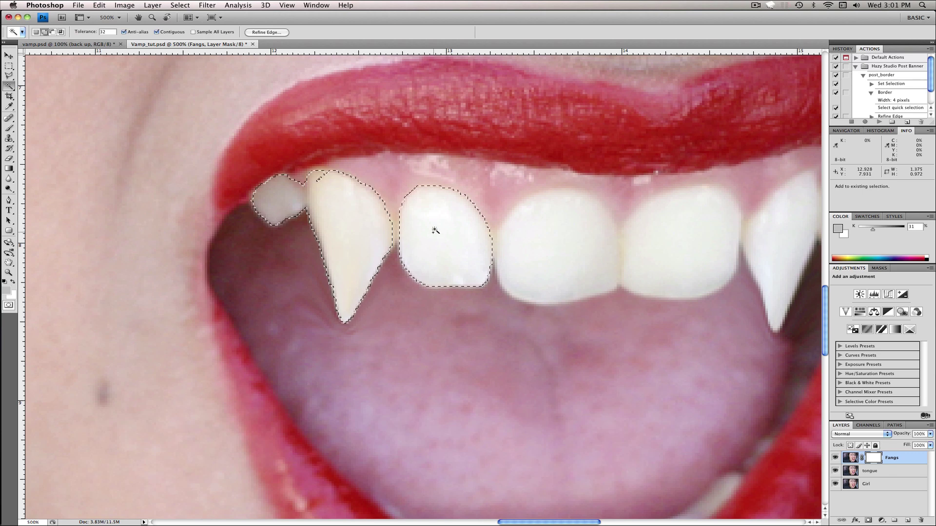
left_click(505, 224, "shift")
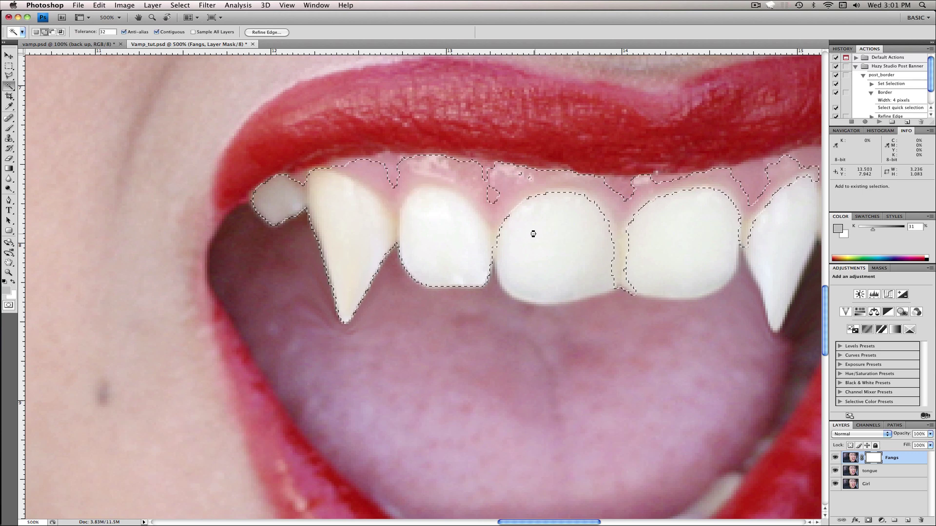
left_click(679, 240, "shift")
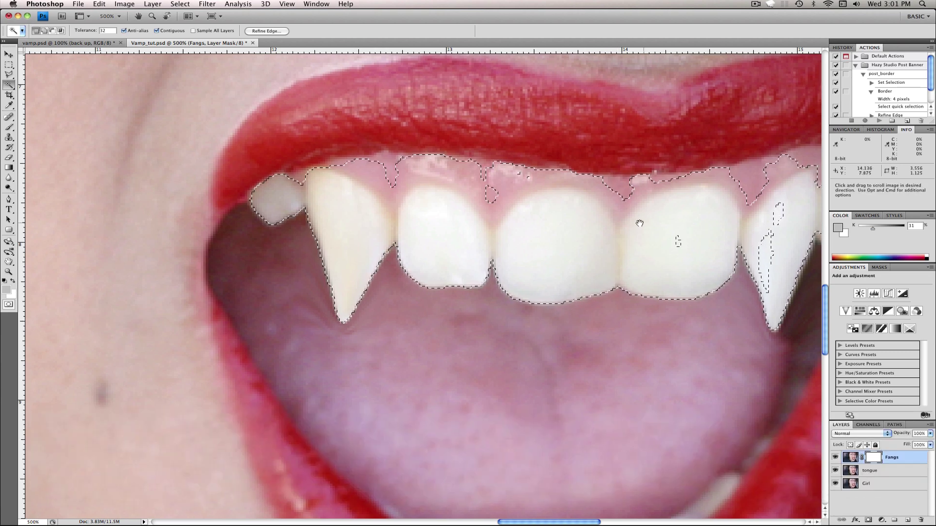
- Add the rest of the right fang and the gums to the selection, undoing stray additions
left_click_drag(629, 226, 495, 230)
key("shift")
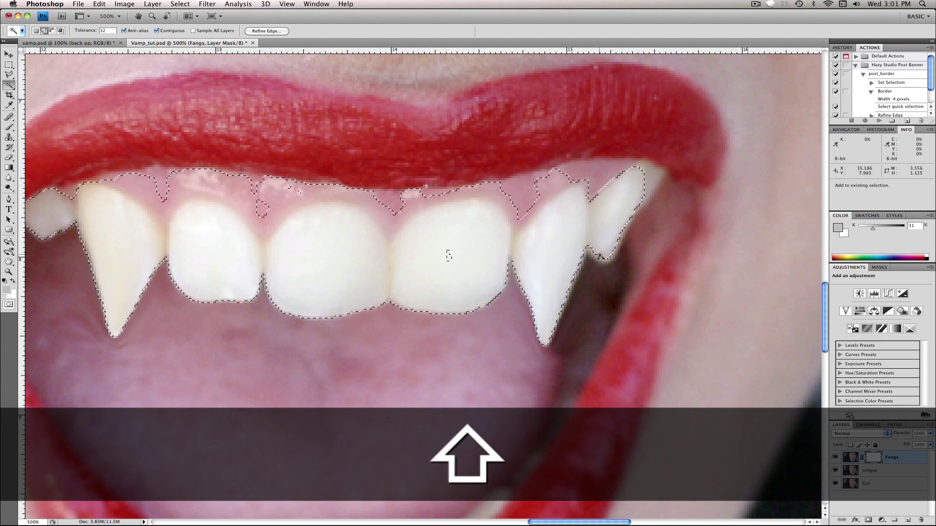
left_click(449, 255, "shift")
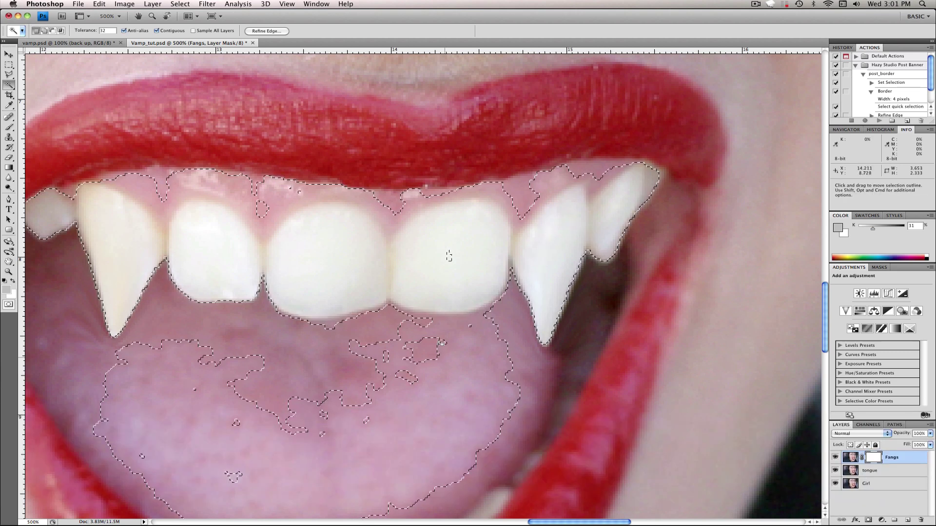
key("super+z")
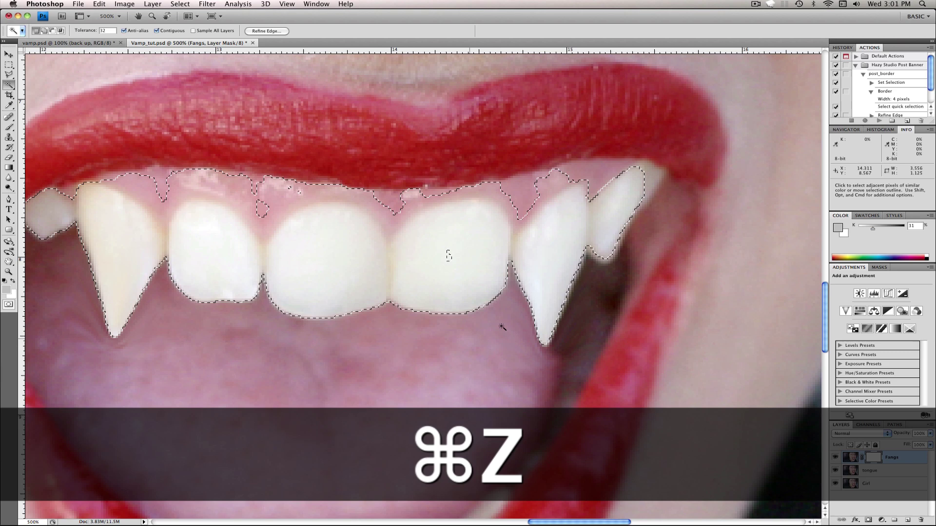
key("shift")
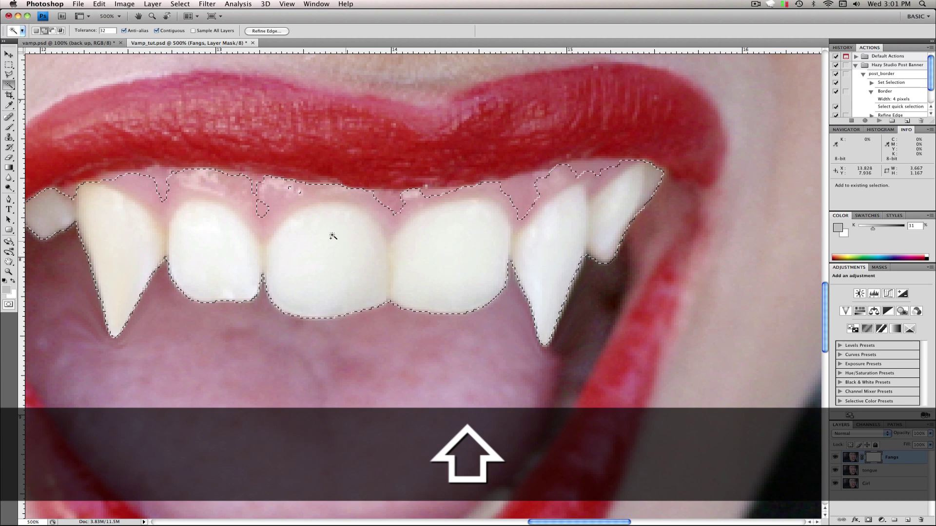
left_click(257, 203, "shift")
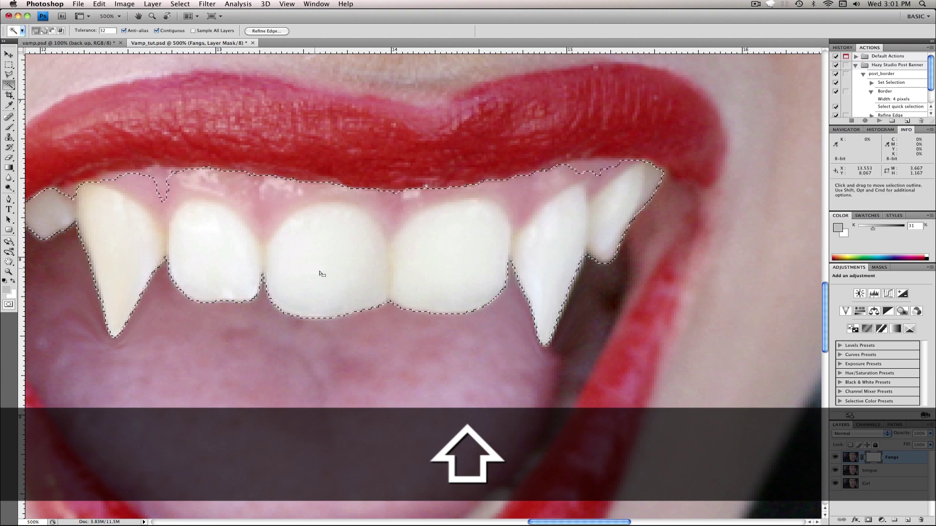
key("shift")
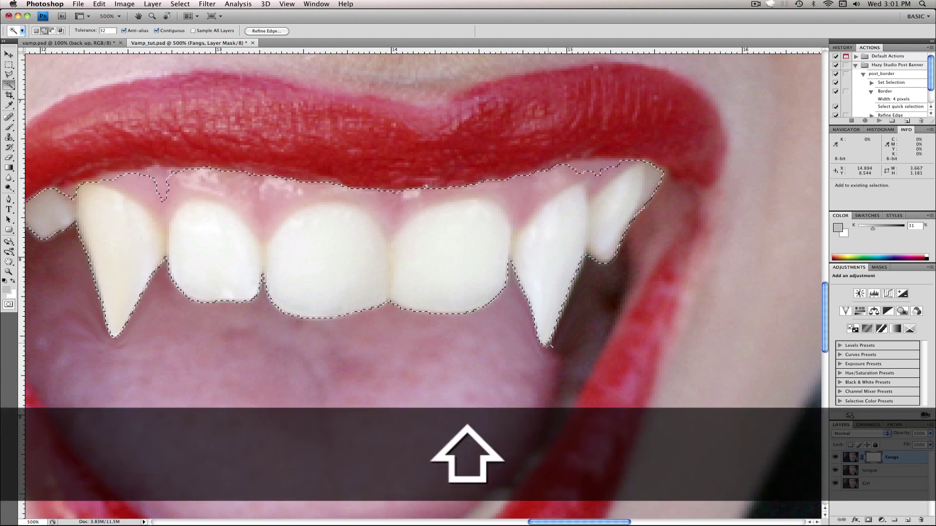
key("super+z")
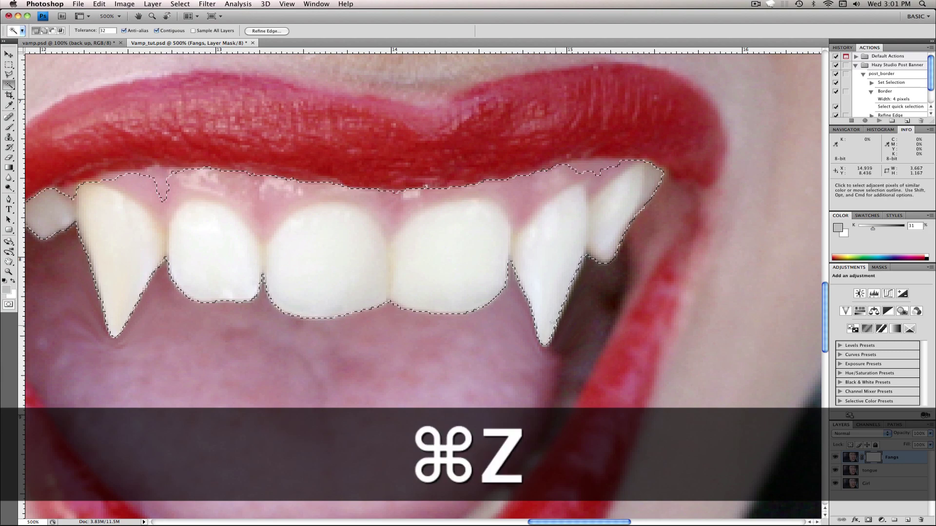
- Refine the teeth selection edge: Contract/Expand +40%, Radius 1.0, Smooth 3, Feather 1.6 px
left_click_drag(384, 235, 420, 209)
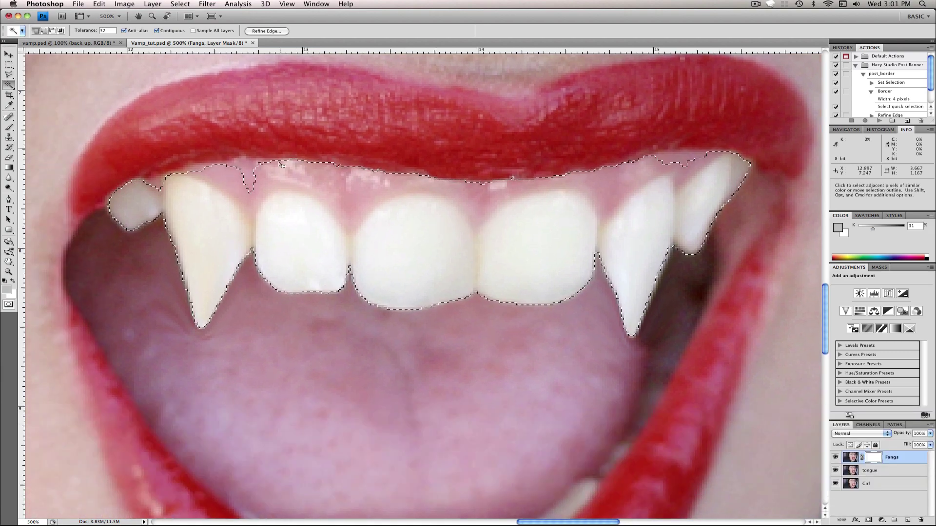
key("shift")
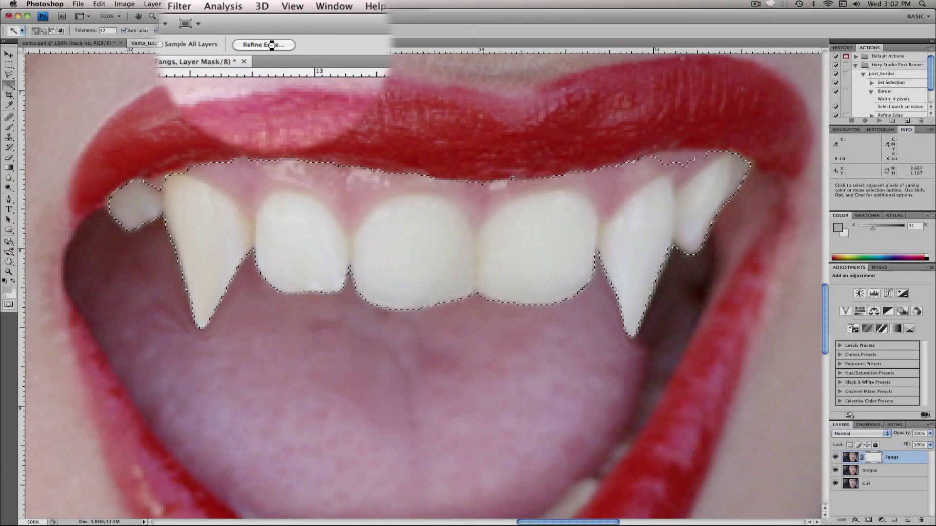
left_click(272, 45)
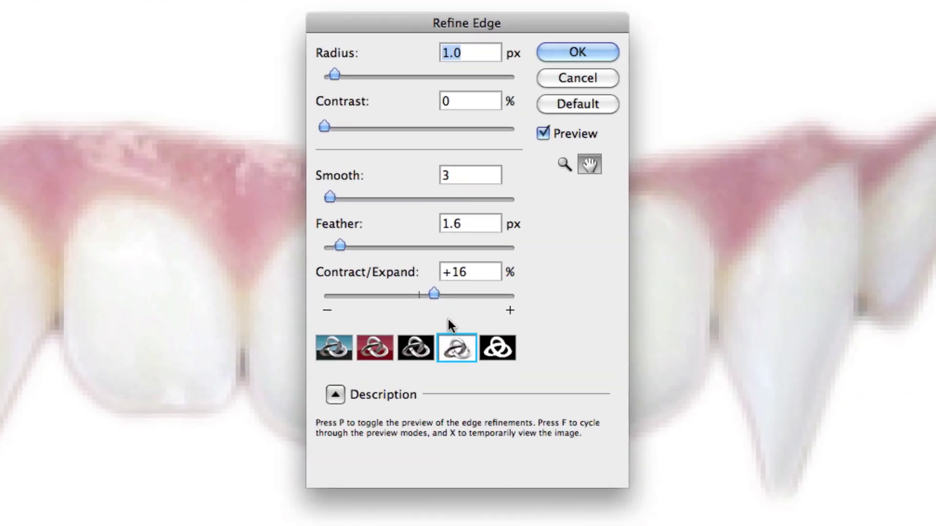
left_click_drag(441, 290, 463, 292)
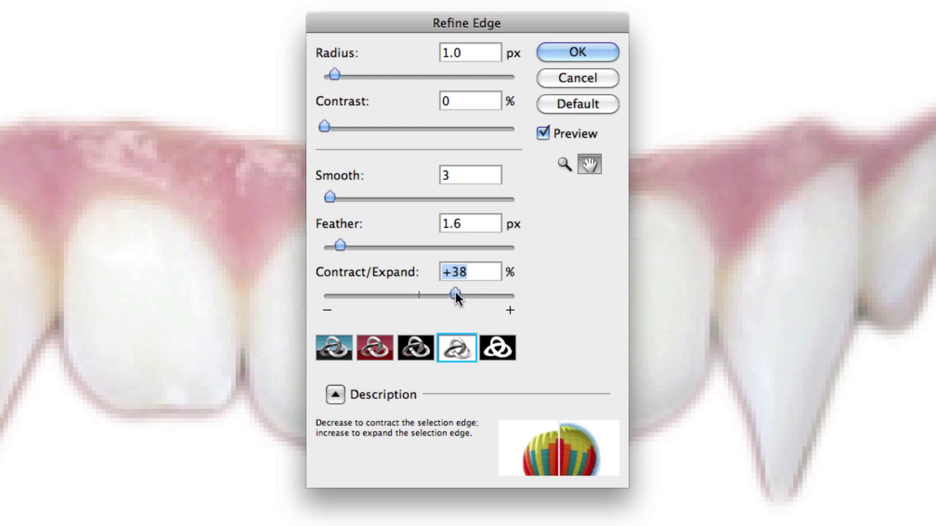
left_click_drag(455, 294, 457, 292)
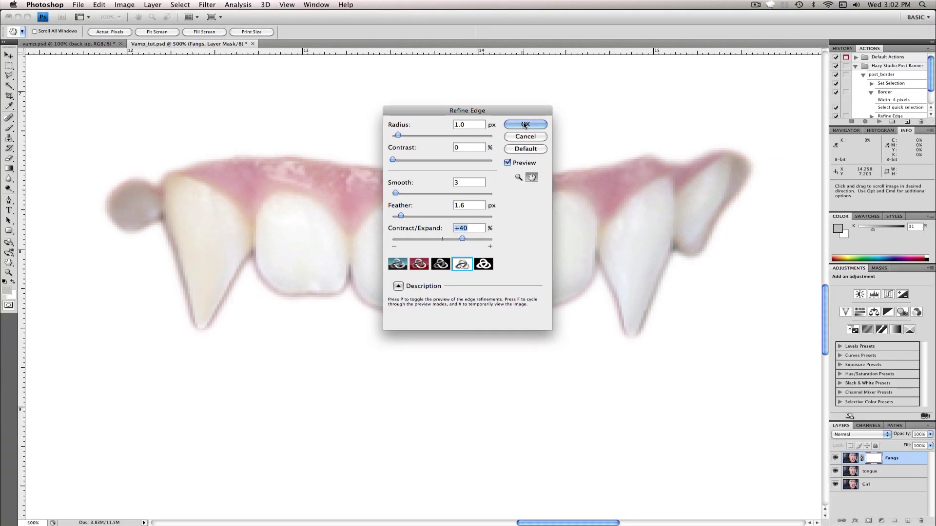
left_click(577, 52)
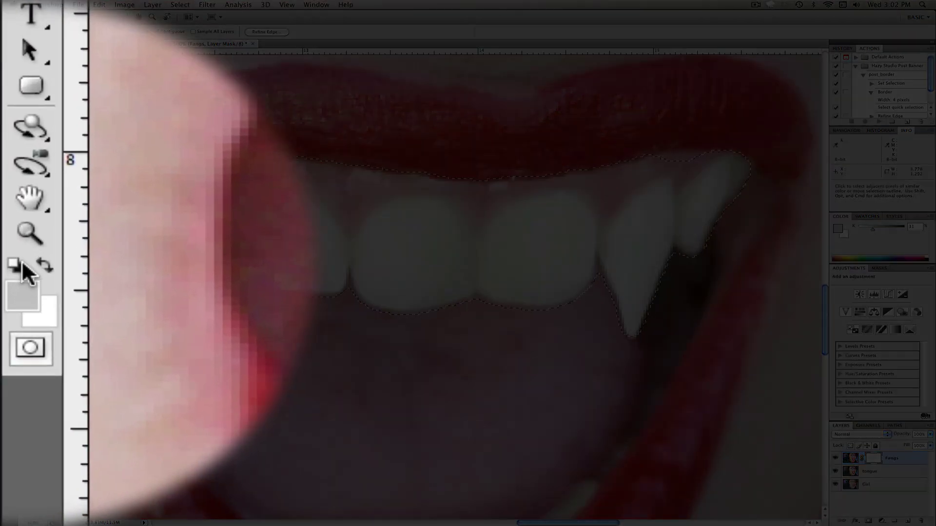
- Make black the foreground, invert the teeth selection, and fill the Fangs mask with black
left_click(21, 263)
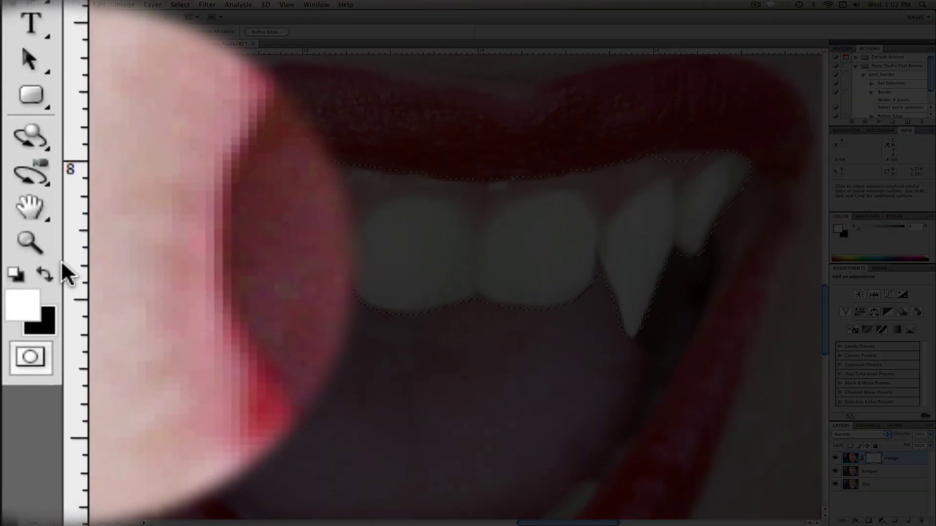
left_click(45, 264)
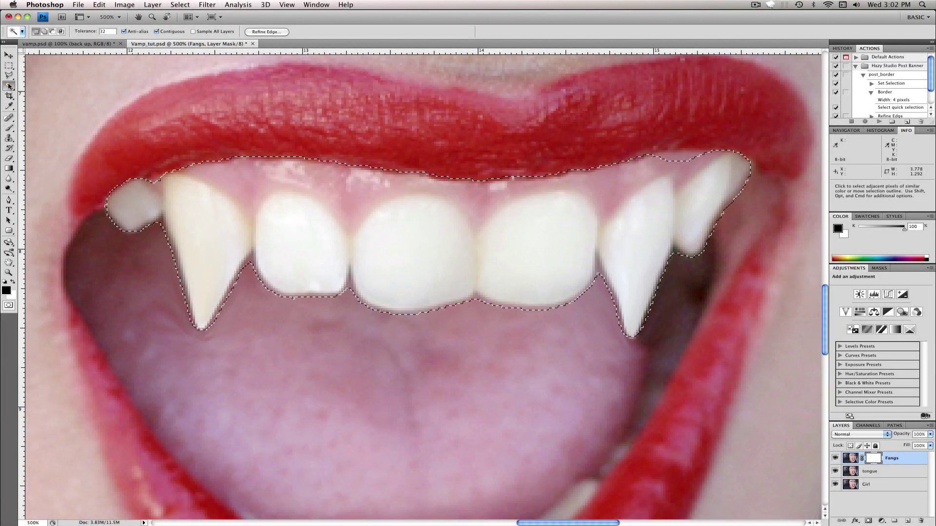
right_click(232, 192)
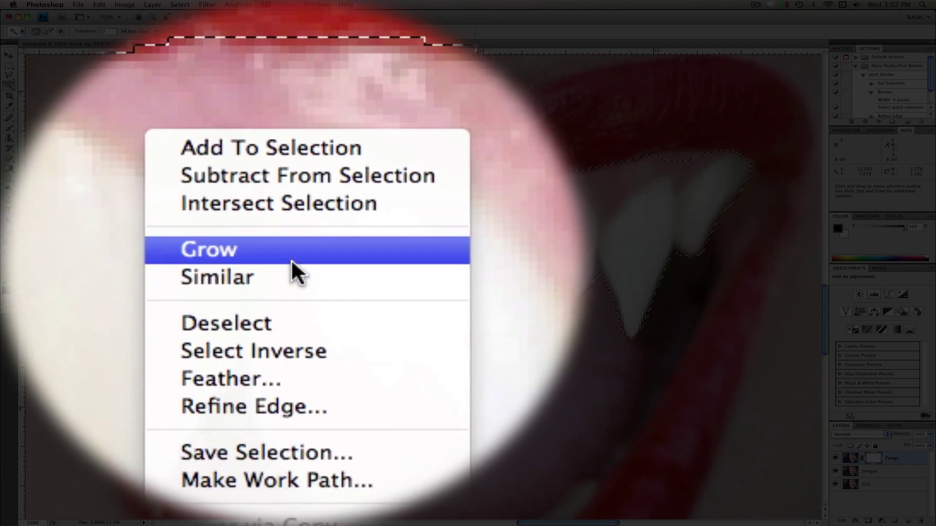
left_click(292, 263)
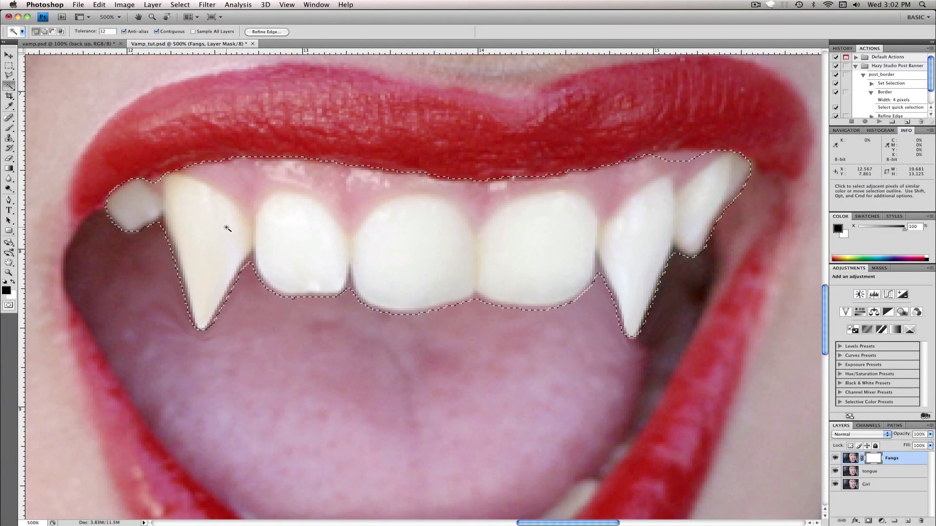
key("alt")
key("alt+BackSpace")
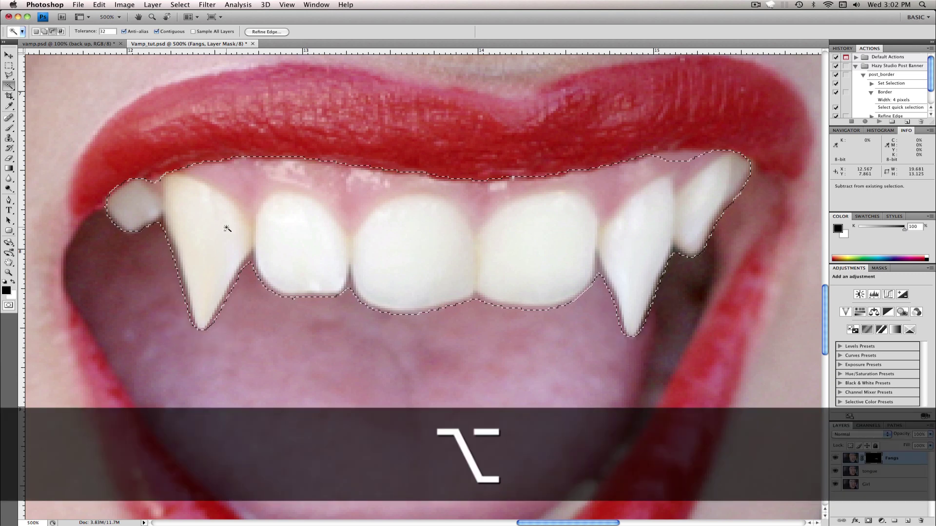
- Deselect after confirming the mask fill, zoom out to the whole face, and save Vamp_tut.psd
key("super+d")
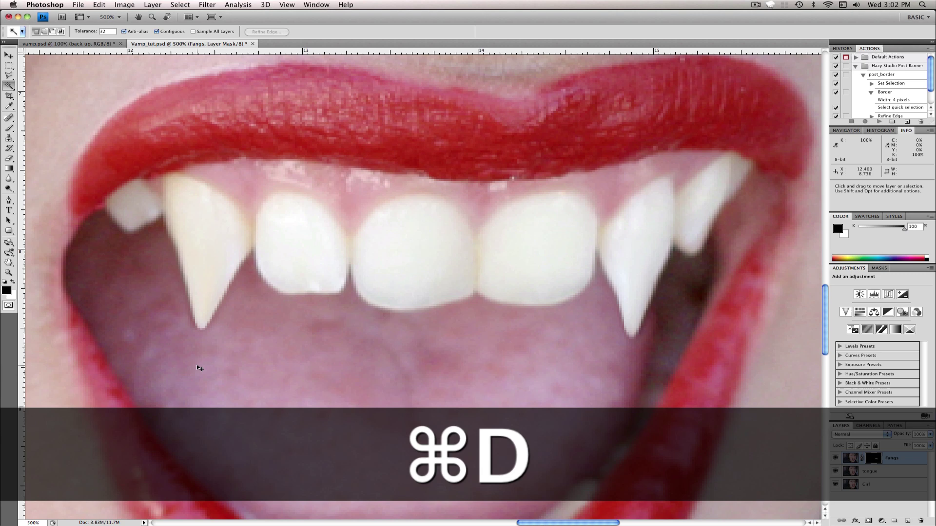
key("super+z")
key("super+alt+z")
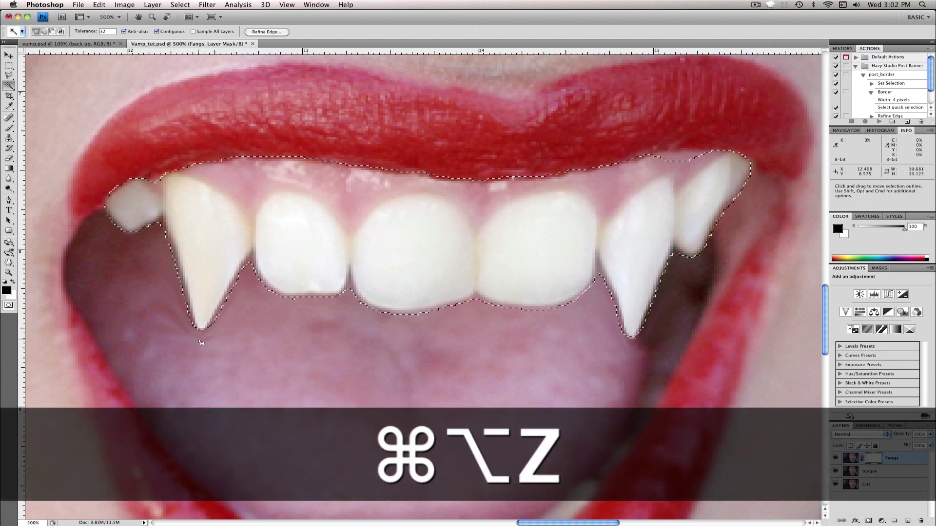
key("shift")
key("shift+super")
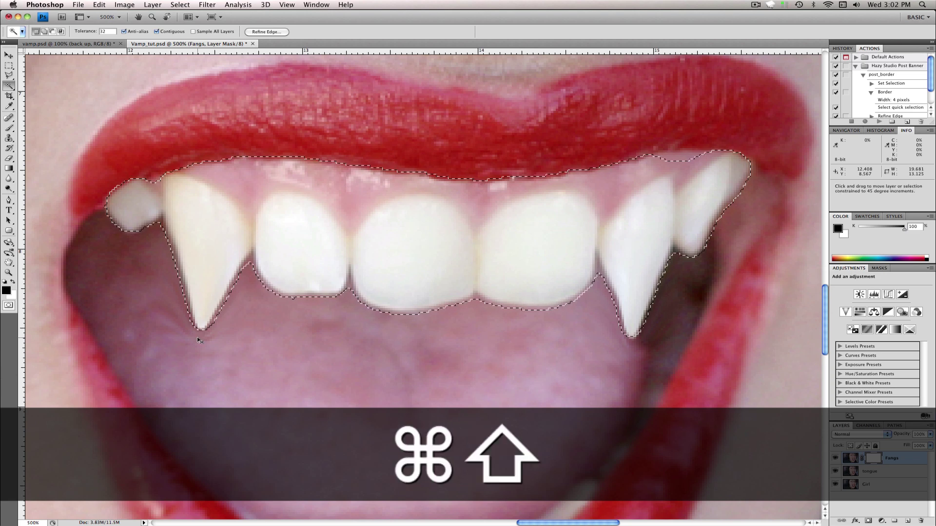
key("super+shift+z")
key("super+d")
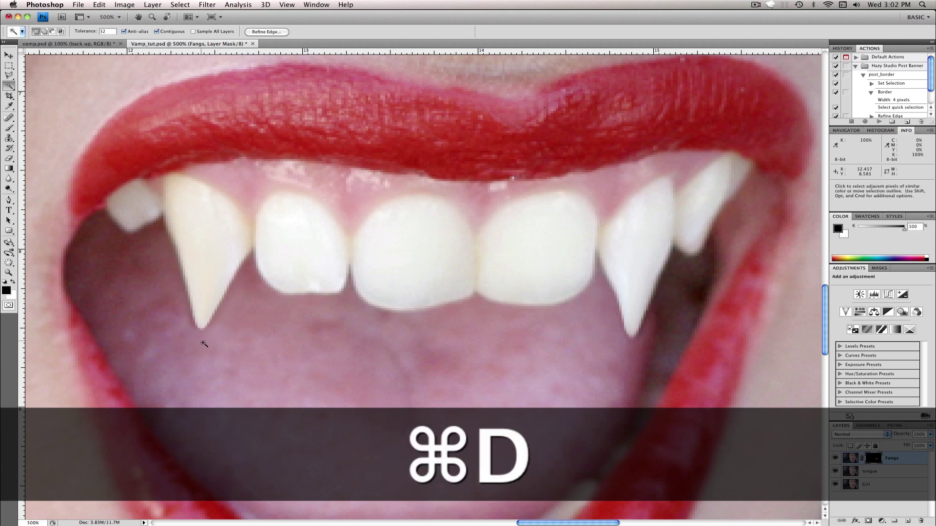
key("super")
key("super+minus")
key("super+minus")
key("super+minus")
key("super+minus")
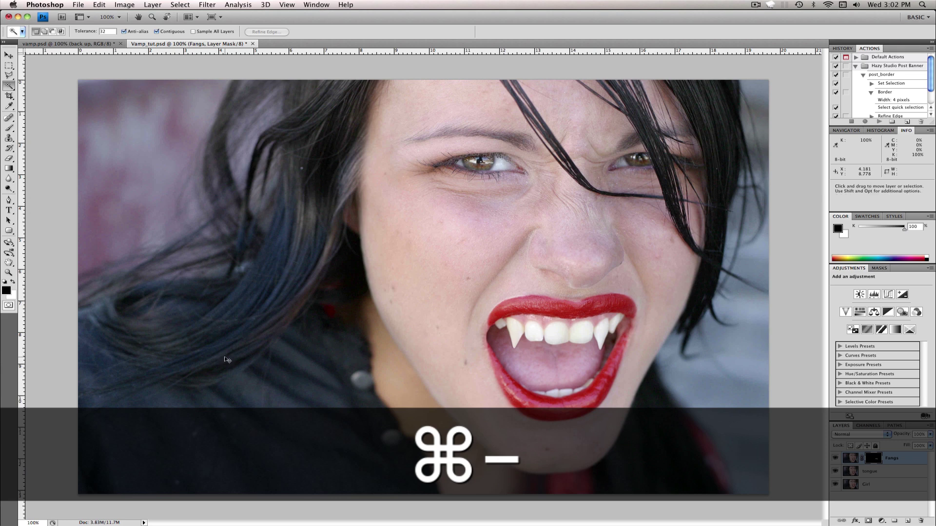
key("super+s")
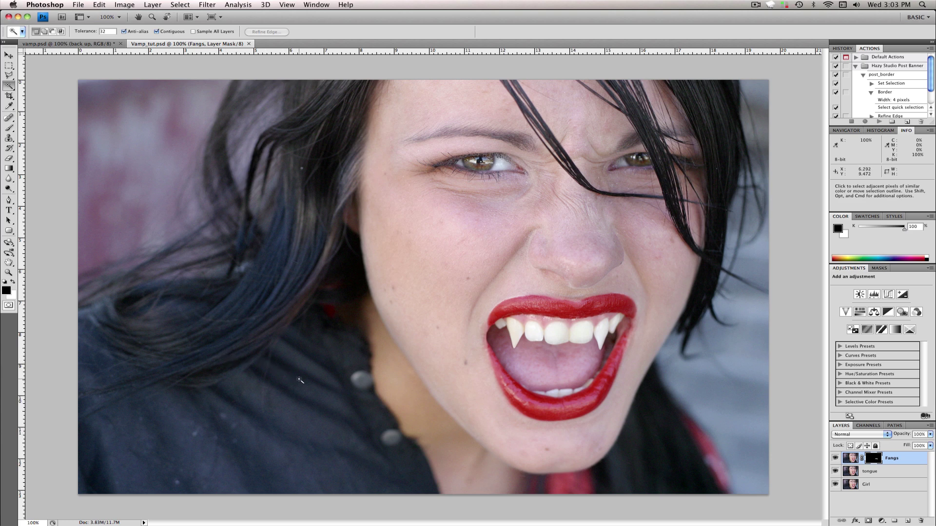
key("shift")
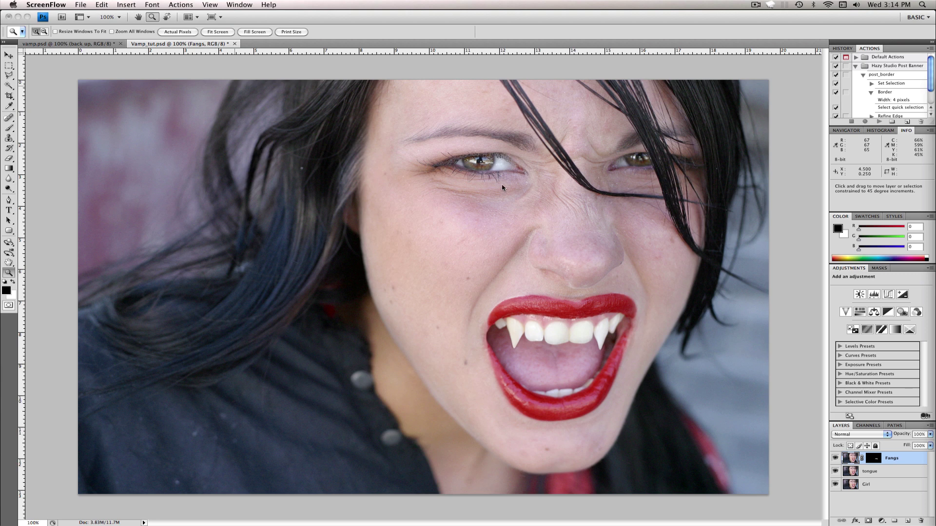
left_click(46, 43)
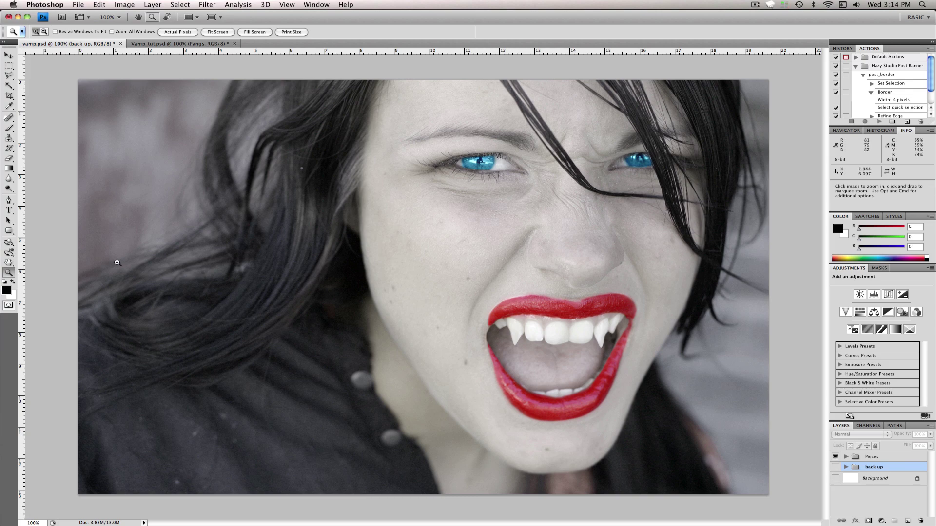
left_click(178, 43)
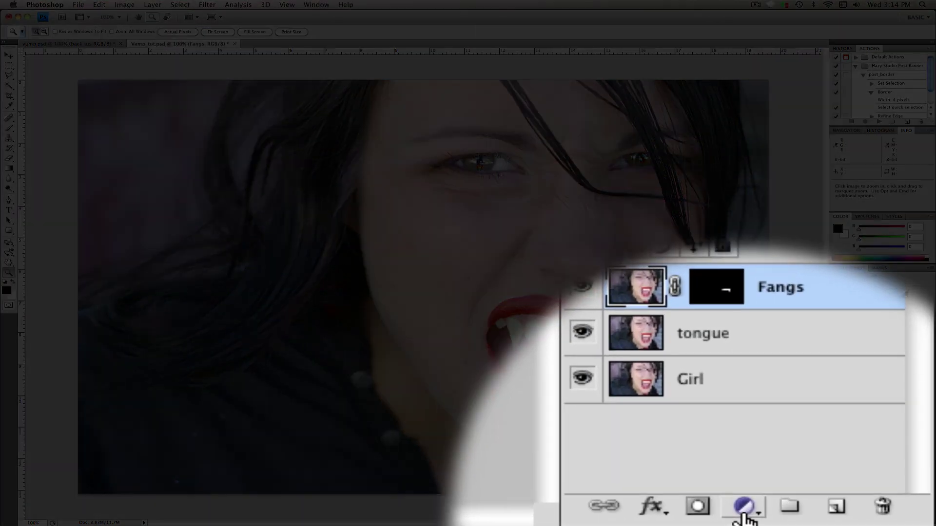
- Add a Hue/Saturation adjustment layer at Saturation −70, then ready the Brush with black foreground
left_click(744, 510)
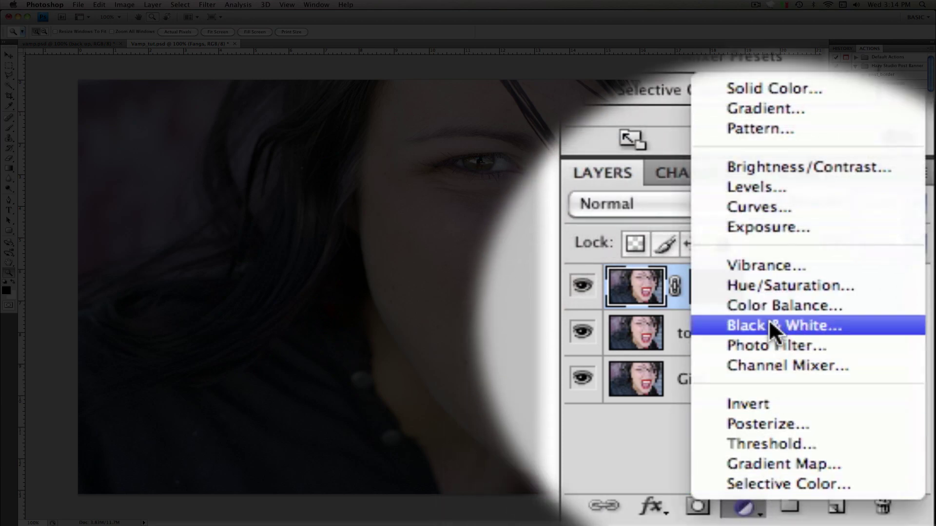
left_click(784, 285)
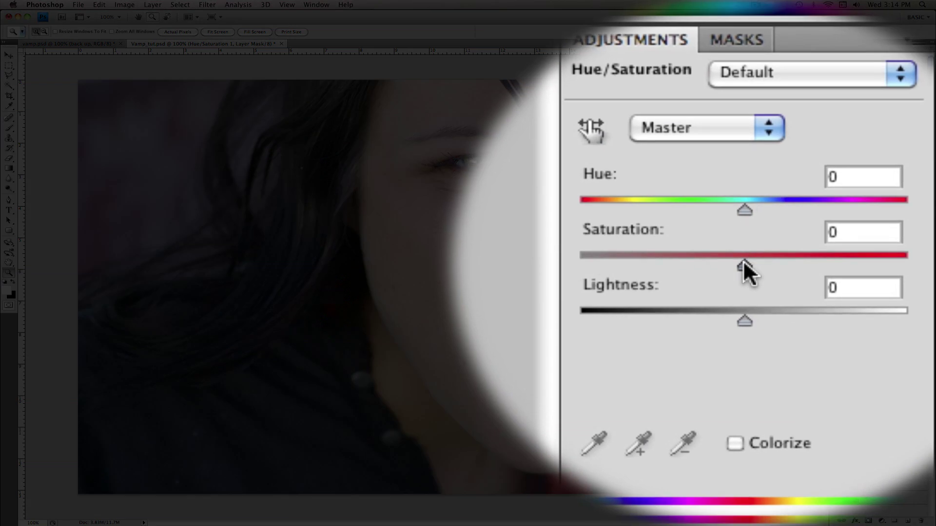
left_click_drag(881, 332, 876, 332)
left_click_drag(726, 262, 645, 263)
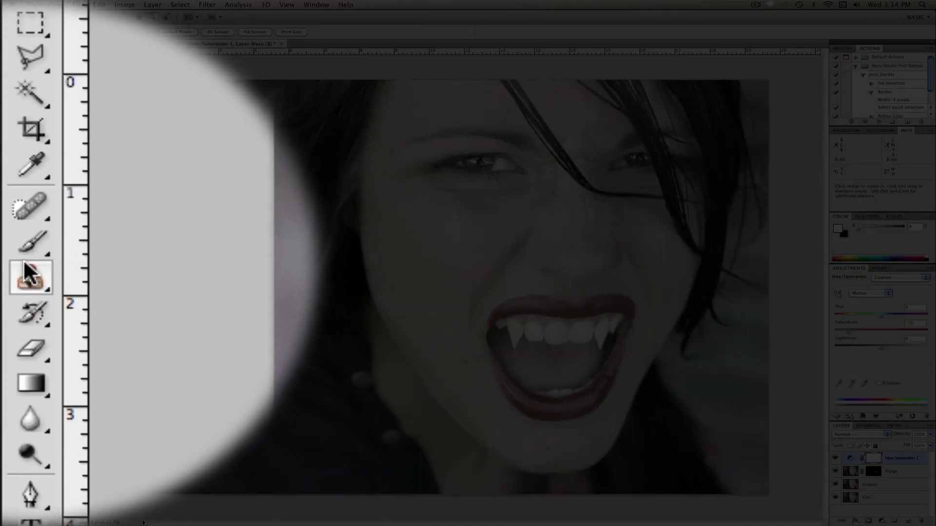
left_click(34, 264)
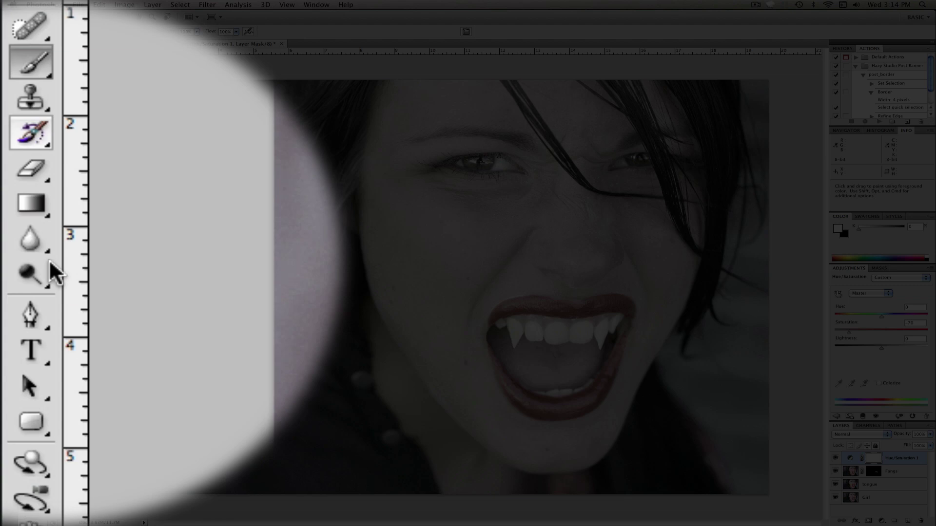
left_click(13, 282)
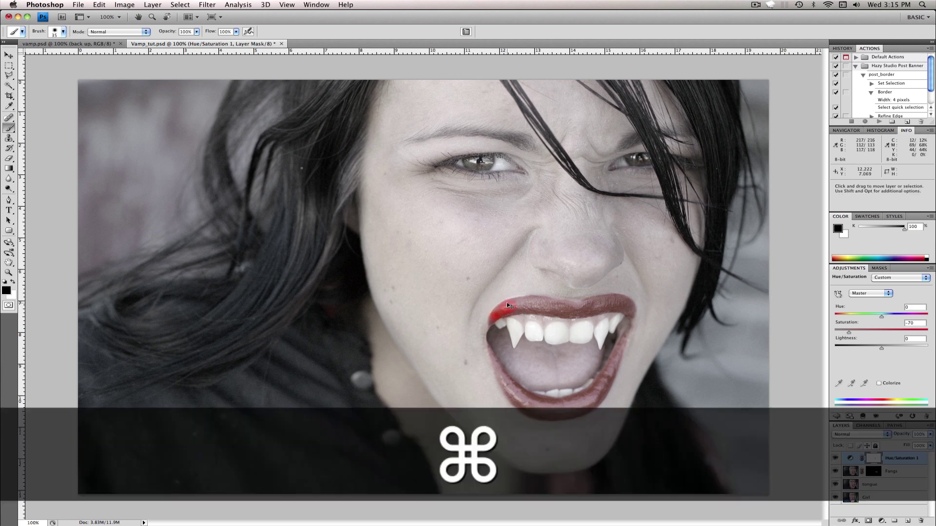
- Zoom to 400% on the mouth, paint the upper lip's left end, and set brush hardness to 15%
key("super+equal")
key("super+equal")
key("super+equal")
left_click_drag(542, 305, 163, 165)
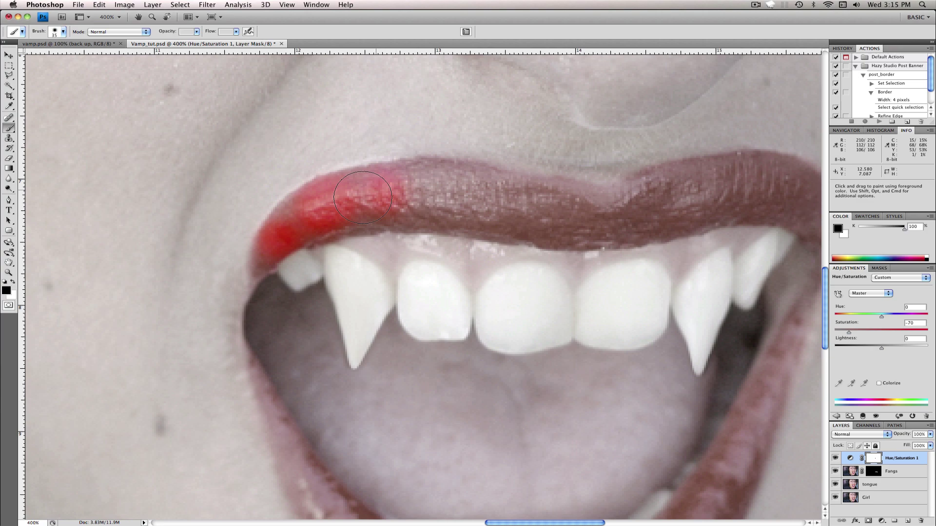
left_click_drag(363, 198, 378, 190)
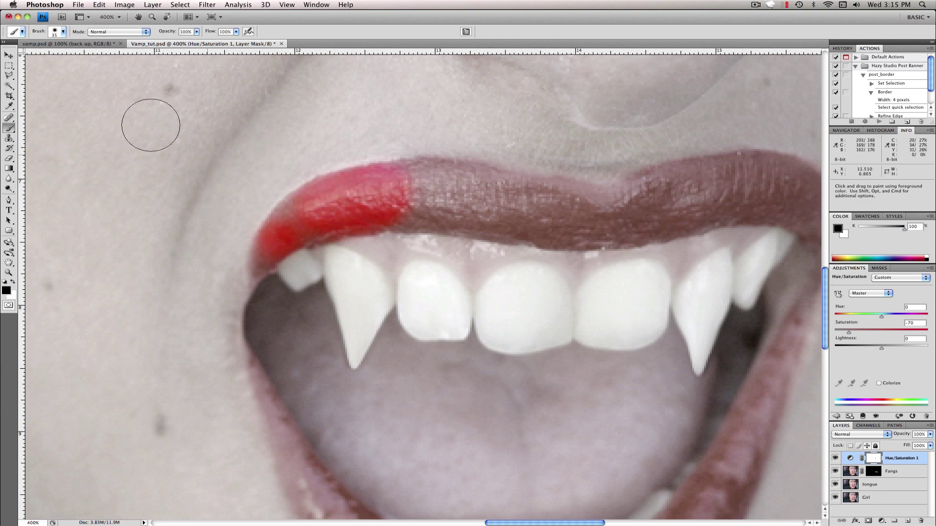
left_click(63, 31)
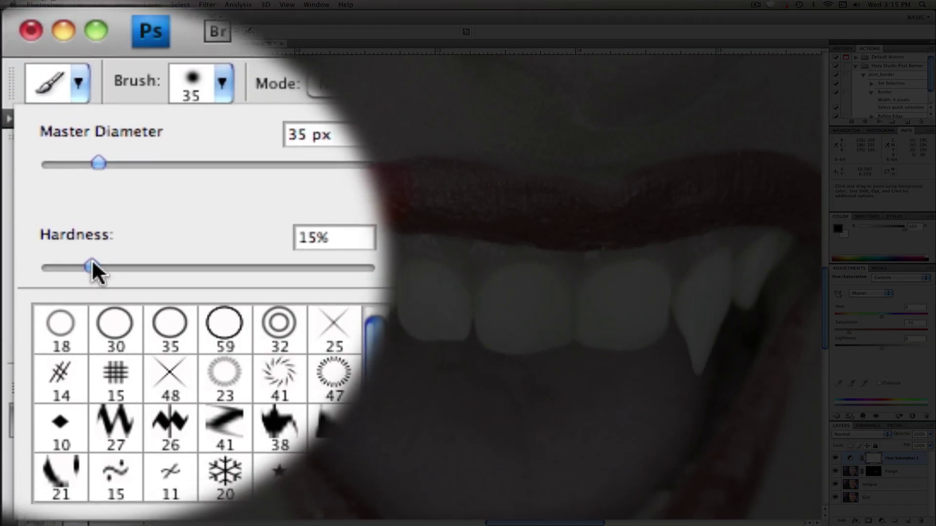
left_click_drag(92, 282, 91, 283)
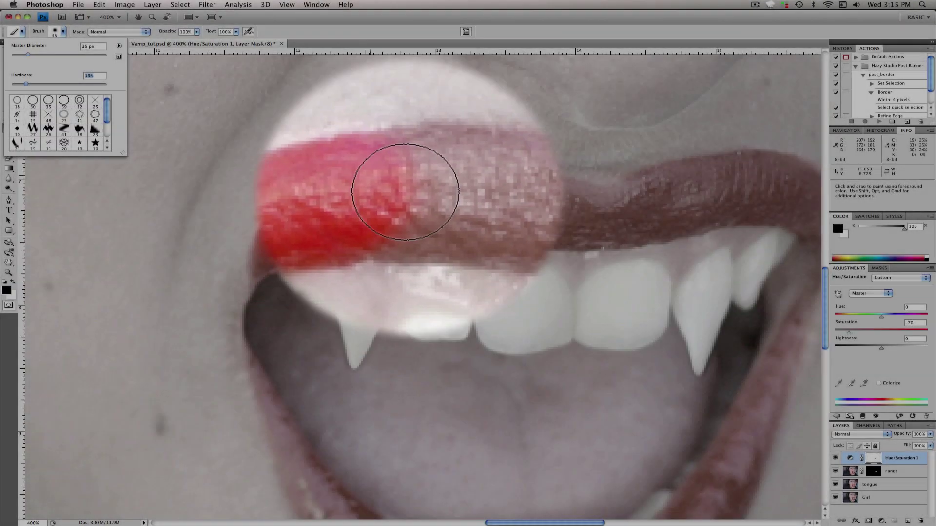
key("Return")
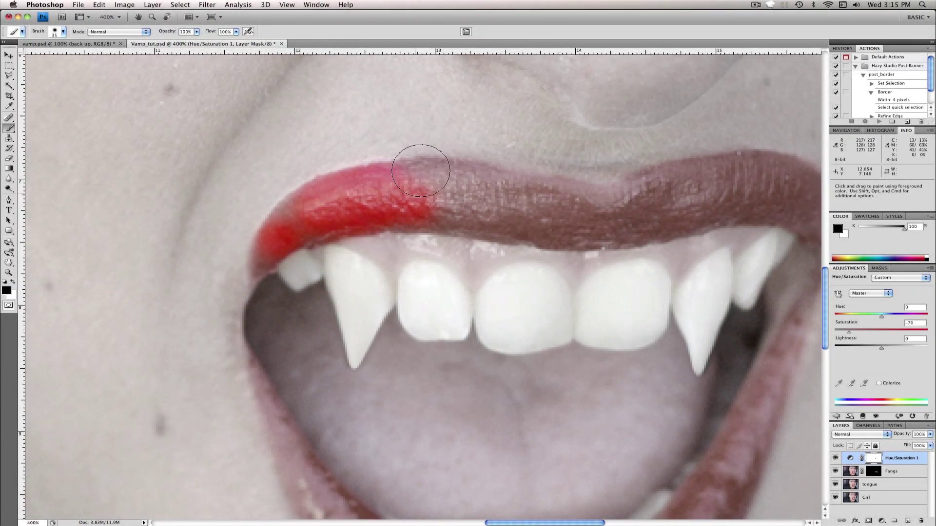
- Paint red along the upper lip's edges, undoing stray paint, then shrink the brush to 9 px
mouse_move(421, 171)
left_mouse_down()
mouse_move(422, 131)
mouse_move(352, 156)
mouse_move(370, 136)
mouse_move(445, 133)
mouse_move(363, 151)
mouse_move(440, 144)
mouse_move(405, 145)
left_mouse_up()
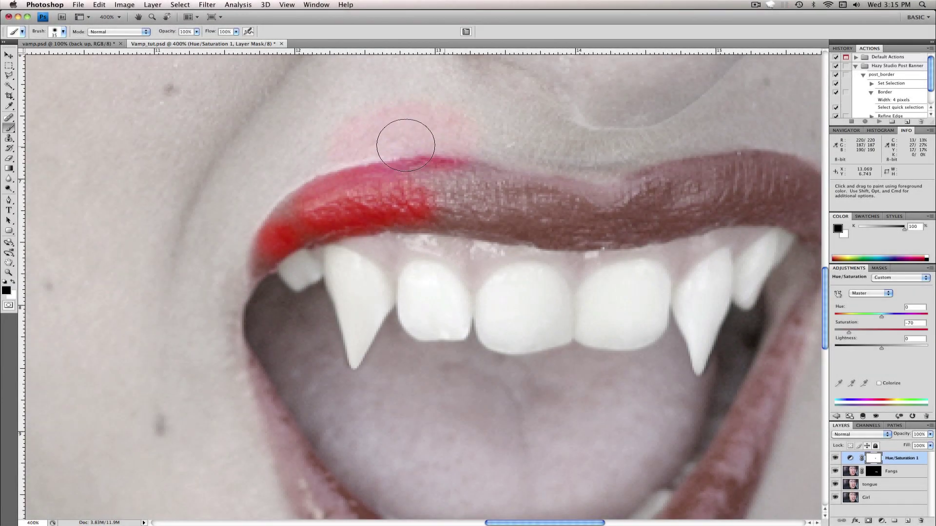
key("super+z")
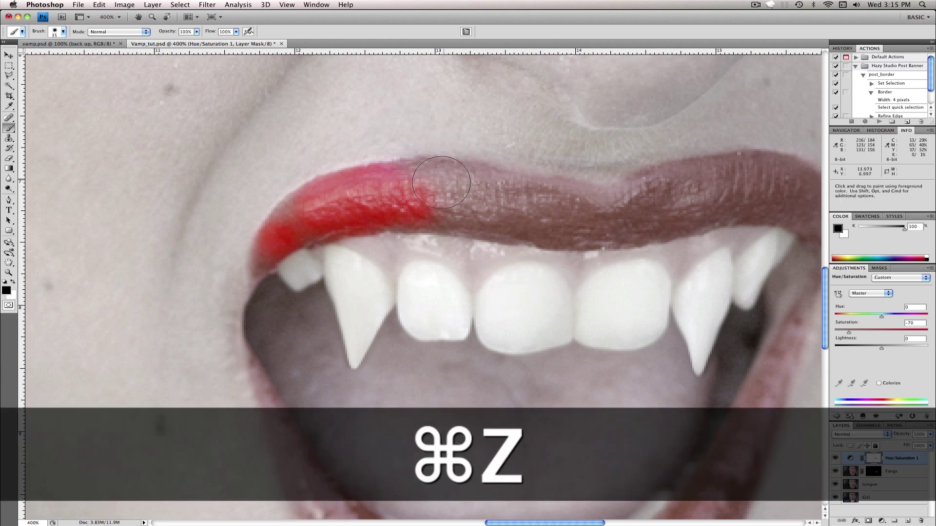
mouse_move(405, 189)
left_mouse_down()
mouse_move(462, 186)
mouse_move(448, 183)
mouse_move(560, 204)
mouse_move(574, 207)
mouse_move(552, 207)
mouse_move(585, 219)
mouse_move(641, 206)
mouse_move(637, 213)
mouse_move(655, 200)
left_mouse_up()
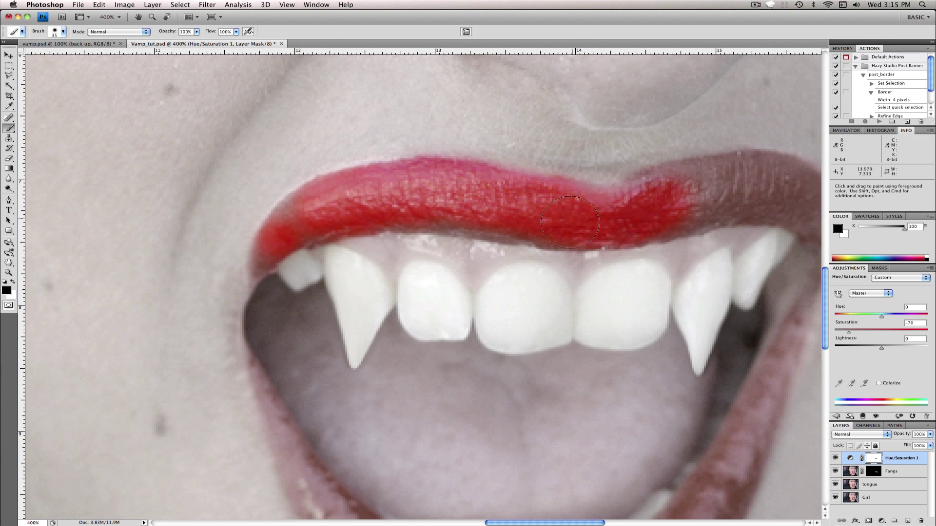
left_click_drag(570, 222, 507, 213)
left_click_drag(447, 205, 418, 207)
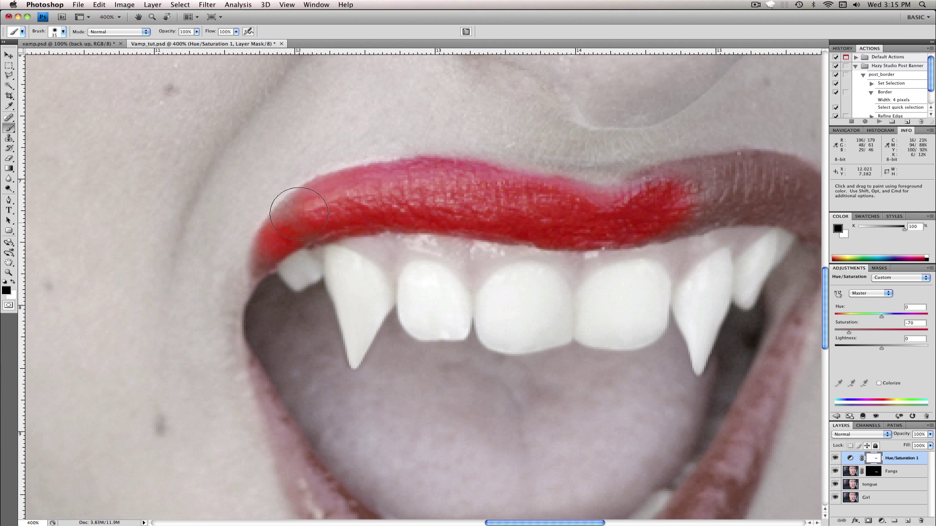
key("bracketleft")
key("bracketleft")
key("bracketleft")
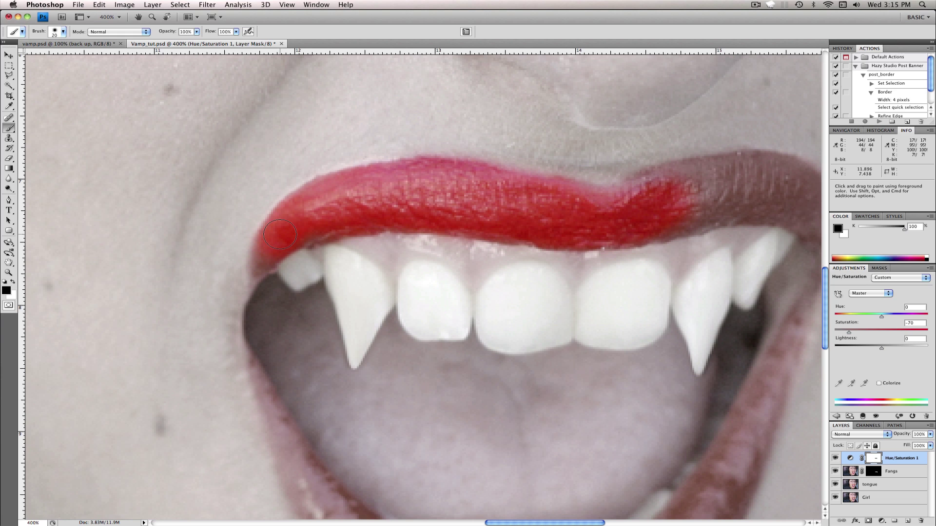
key("bracketleft")
key("bracketleft")
key("bracketleft")
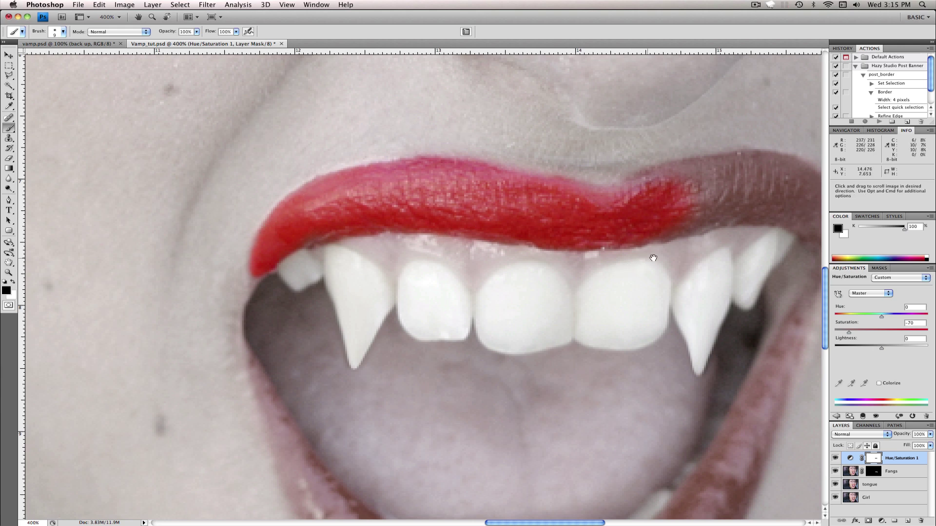
left_click_drag(703, 233, 486, 245)
- With a 35 px brush, paint red onto the upper lip's right part and lower lip's right edge
key("bracketright")
key("bracketright")
key("bracketright")
key("bracketright")
key("bracketright")
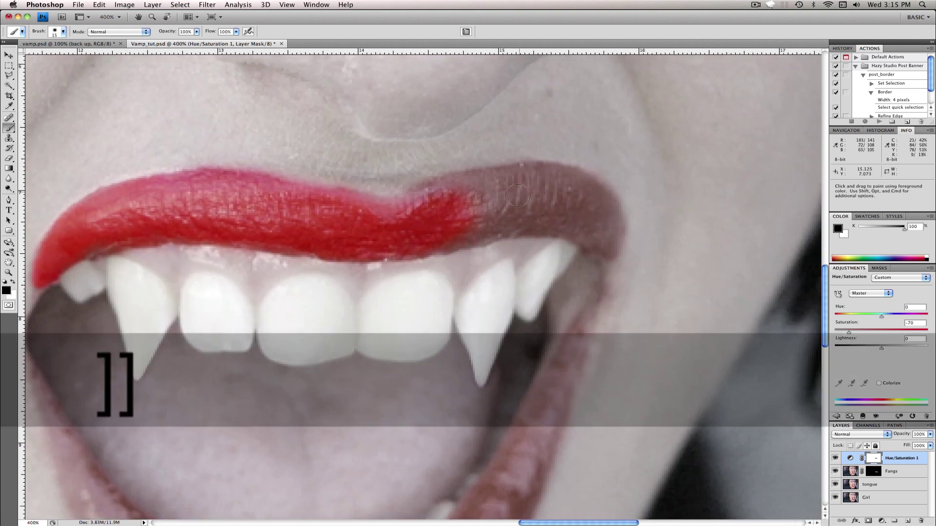
key("bracketright")
mouse_move(532, 200)
left_mouse_down()
mouse_move(488, 213)
mouse_move(428, 225)
mouse_move(478, 198)
mouse_move(563, 191)
mouse_move(589, 209)
left_mouse_up()
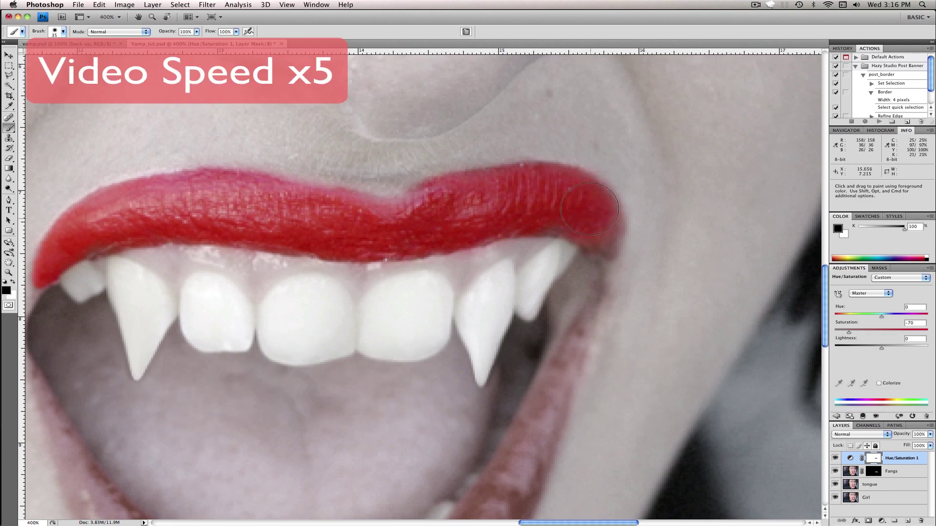
left_click_drag(600, 249, 663, 157)
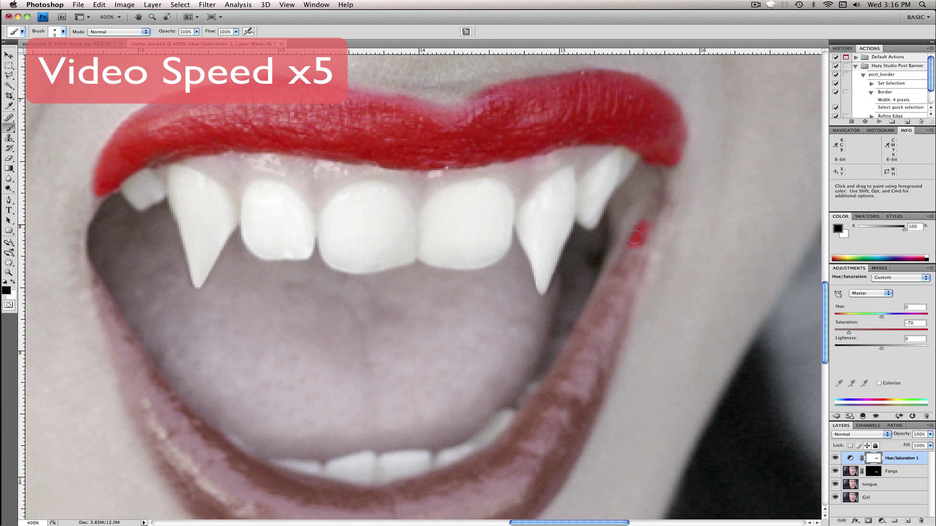
mouse_move(641, 225)
left_mouse_down()
mouse_move(615, 344)
mouse_move(585, 418)
left_mouse_up()
mouse_move(595, 363)
left_mouse_down()
mouse_move(605, 293)
mouse_move(550, 404)
left_mouse_up()
- Paint the rest of the lower lip red to its left corner, then zoom to 100%
left_click_drag(593, 464, 583, 254)
key("super+r")
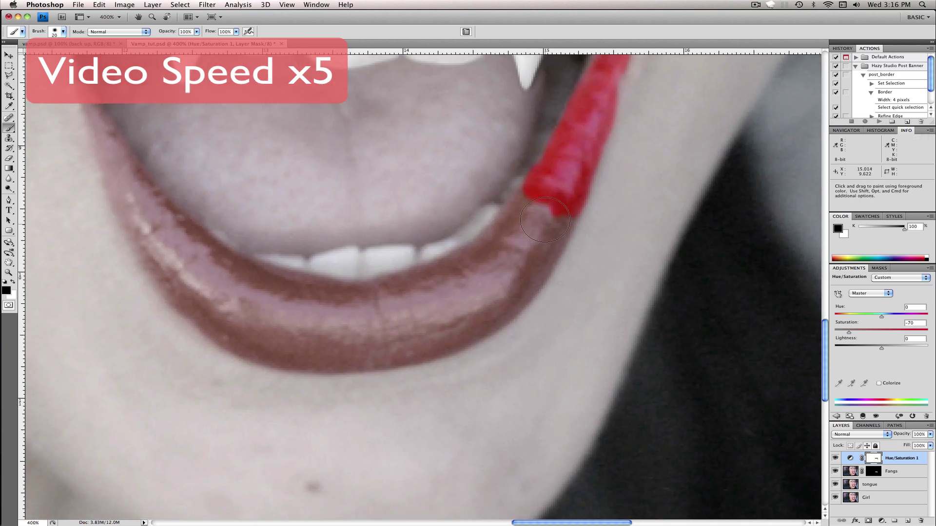
key("bracketright")
key("bracketright")
key("bracketright")
mouse_move(561, 205)
left_mouse_down()
mouse_move(517, 244)
mouse_move(487, 292)
mouse_move(497, 268)
mouse_move(385, 337)
mouse_move(504, 304)
left_mouse_up()
mouse_move(504, 304)
left_mouse_down()
mouse_move(406, 307)
mouse_move(340, 286)
mouse_move(489, 278)
mouse_move(388, 273)
mouse_move(312, 234)
left_mouse_up()
mouse_move(337, 270)
left_mouse_down()
mouse_move(439, 309)
mouse_move(378, 239)
left_mouse_up()
mouse_move(371, 189)
left_mouse_down()
mouse_move(349, 205)
mouse_move(364, 209)
mouse_move(341, 176)
left_mouse_up()
key("bracketleft")
key("bracketleft")
key("bracketleft")
left_click_drag(349, 142, 376, 194)
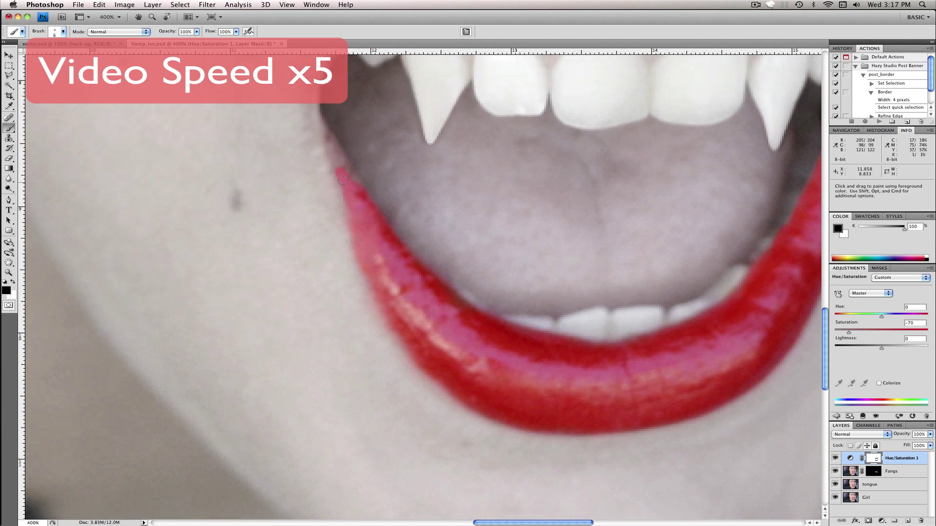
key("super+alt+0")
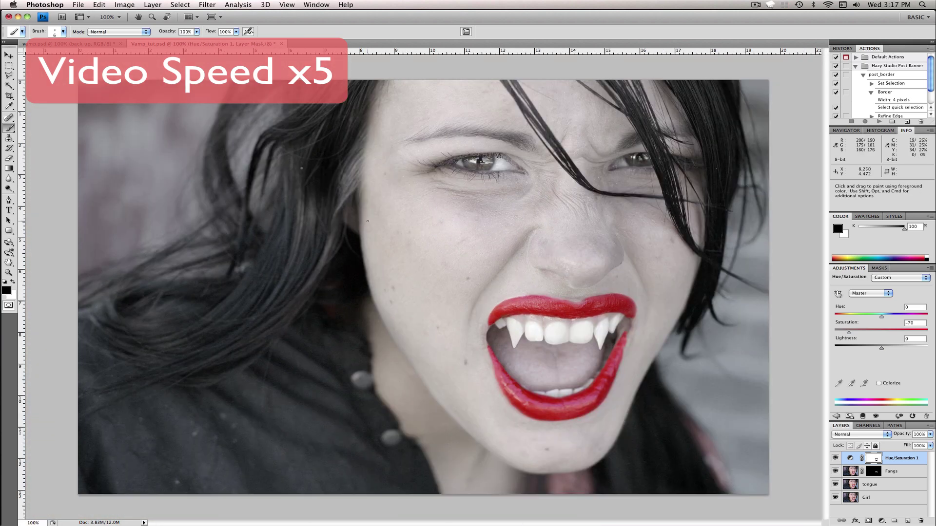
- With the Move tool, Cmd-click the Hue/Saturation and Fangs mask thumbnails to load the fangs outline
key("v")
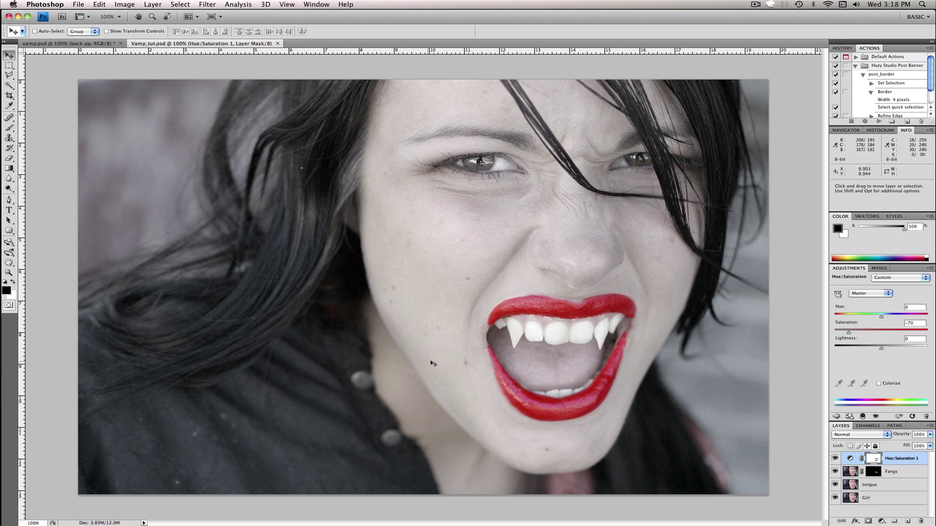
left_click(876, 463, "super")
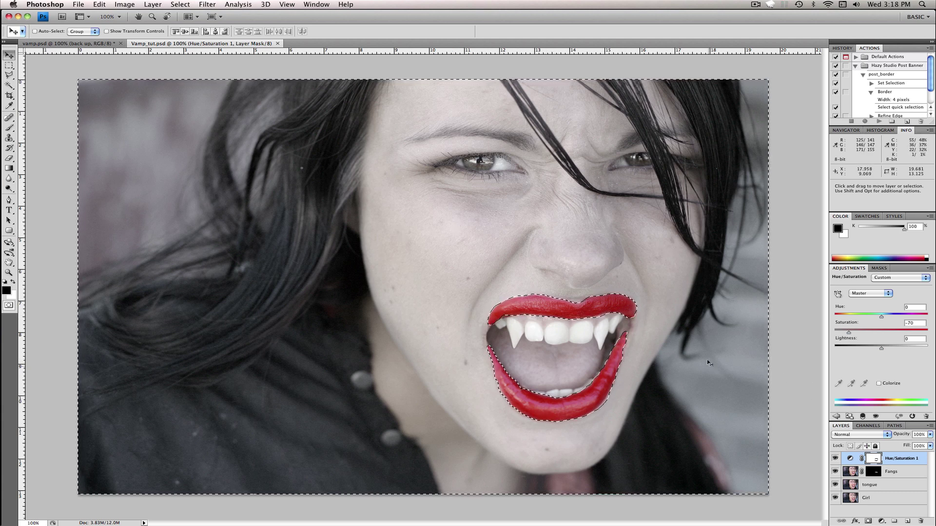
left_click(872, 472, "super")
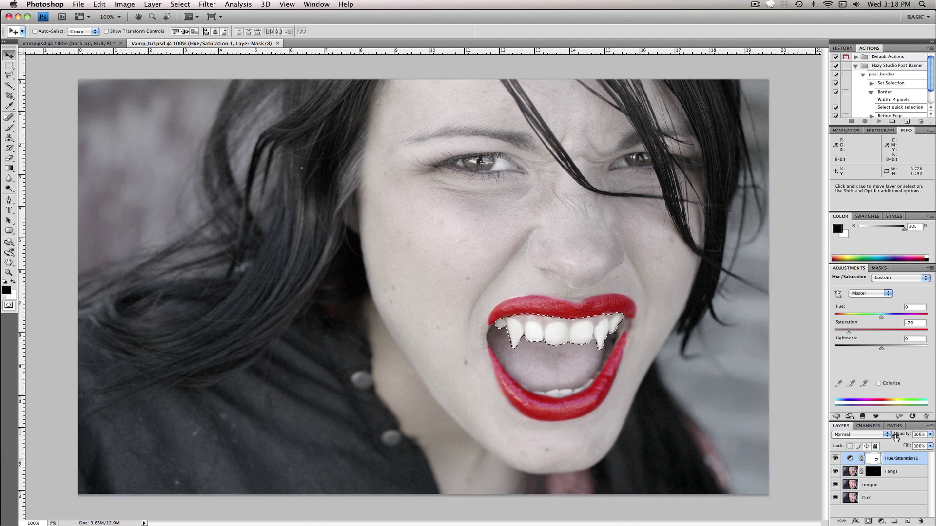
left_click(874, 471)
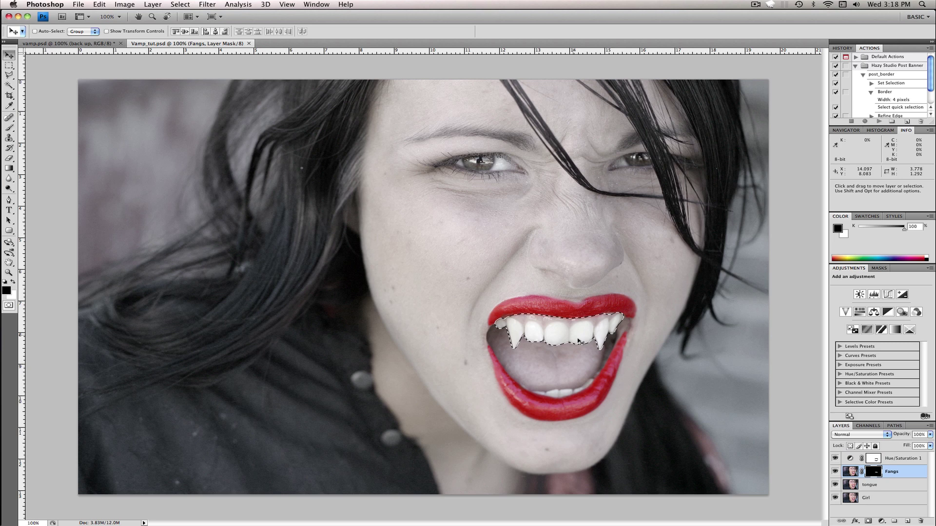